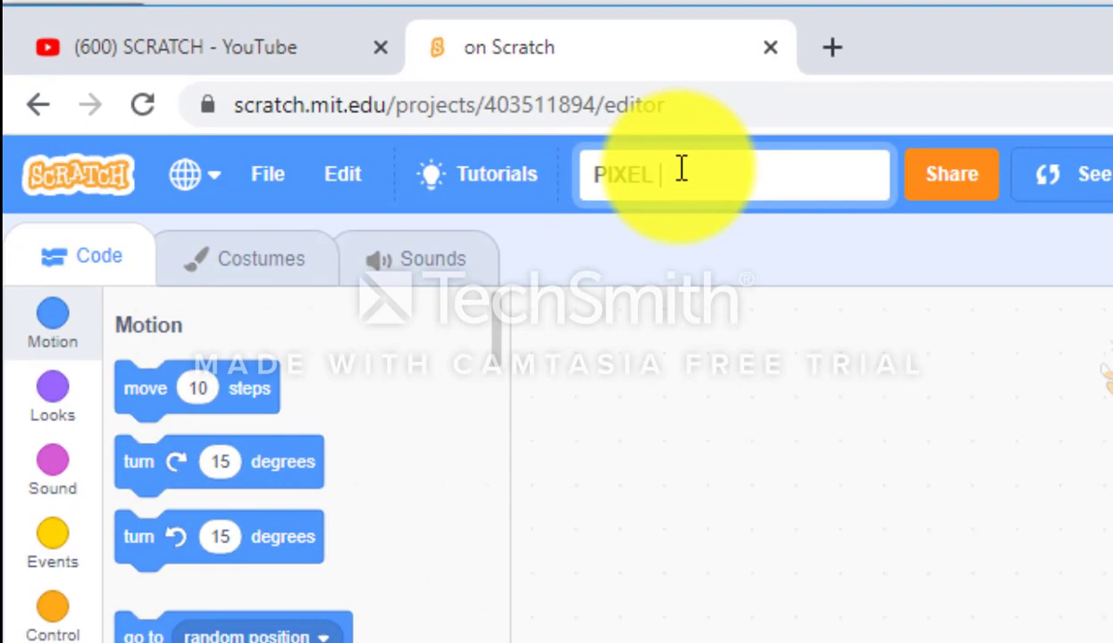
# Step: Finish naming the project PIXEL ART and replace the cat with the Chick sprite from the sprite library
pyautogui.click(773, 404)
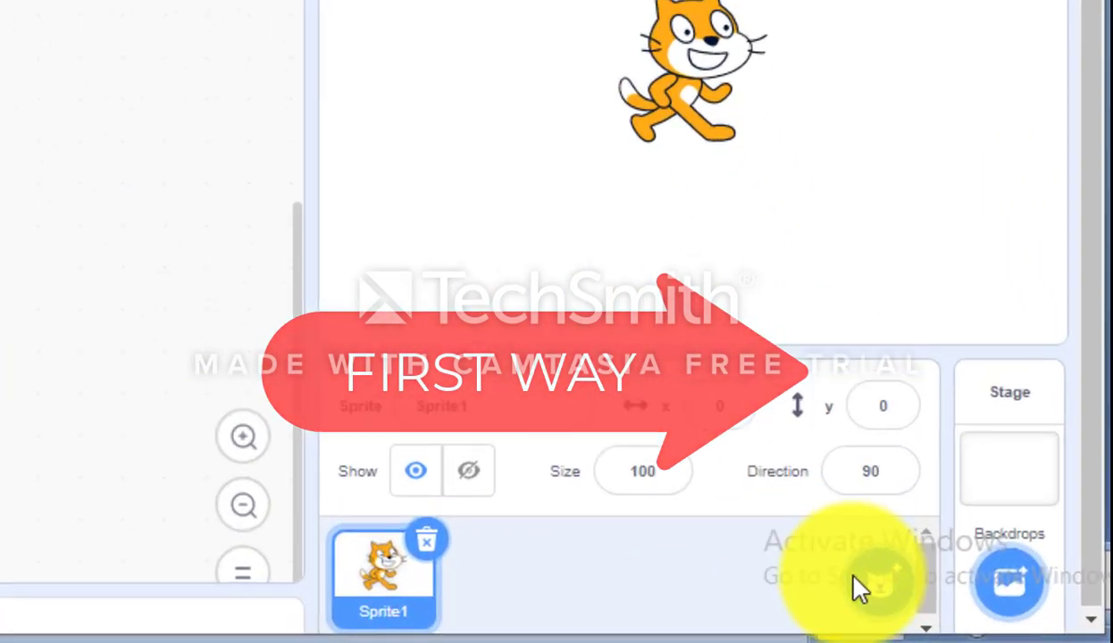
pyautogui.moveTo(981, 608)
pyautogui.click(815, 591)
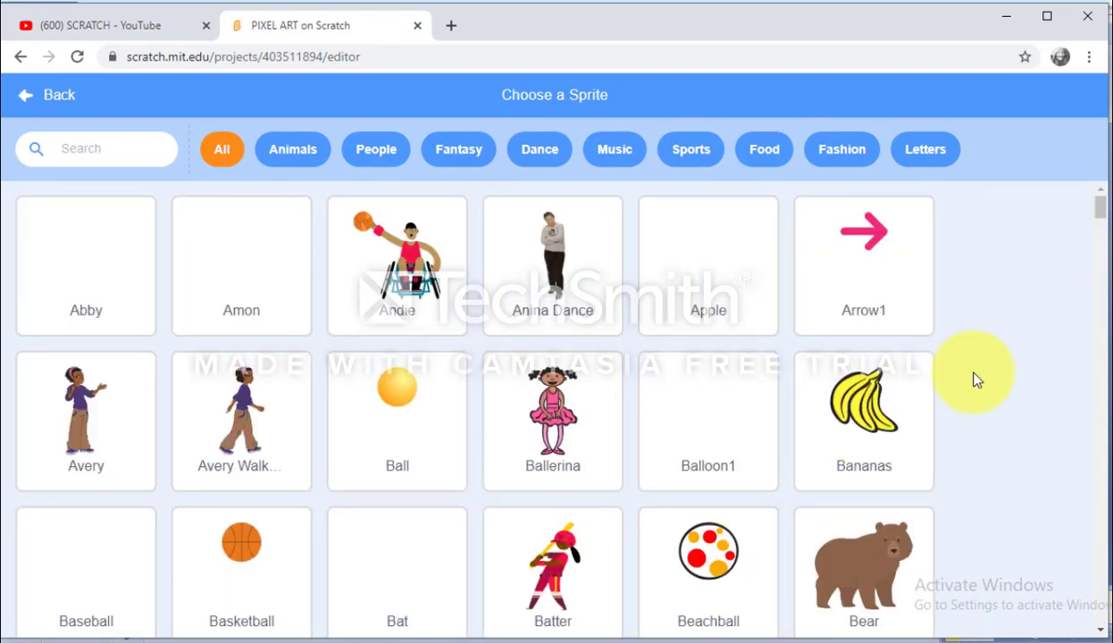
pyautogui.moveTo(1102, 221); pyautogui.dragTo(1104, 257)
pyautogui.scroll(-5, 1102, 268)
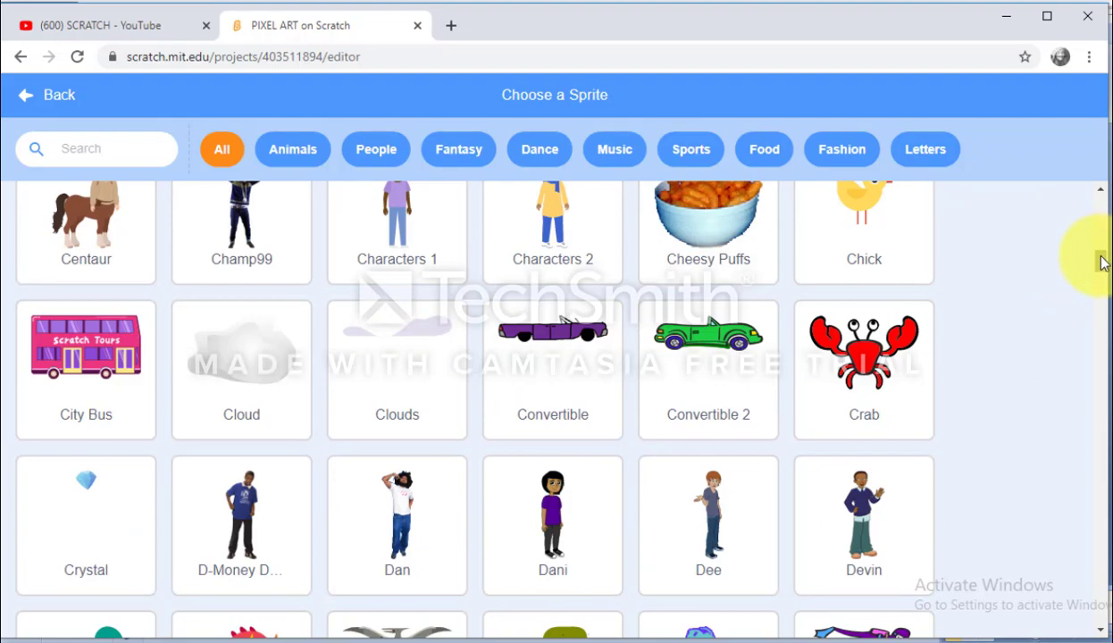
pyautogui.scroll(-5, 1105, 264)
pyautogui.scroll(7, 1104, 261)
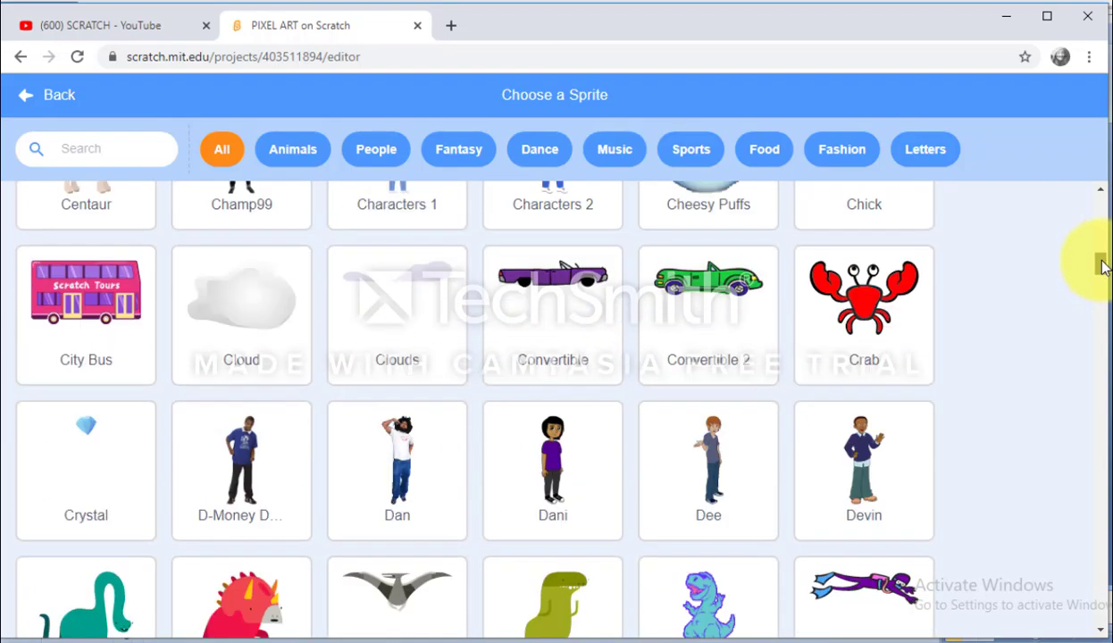
pyautogui.scroll(2, 1104, 257)
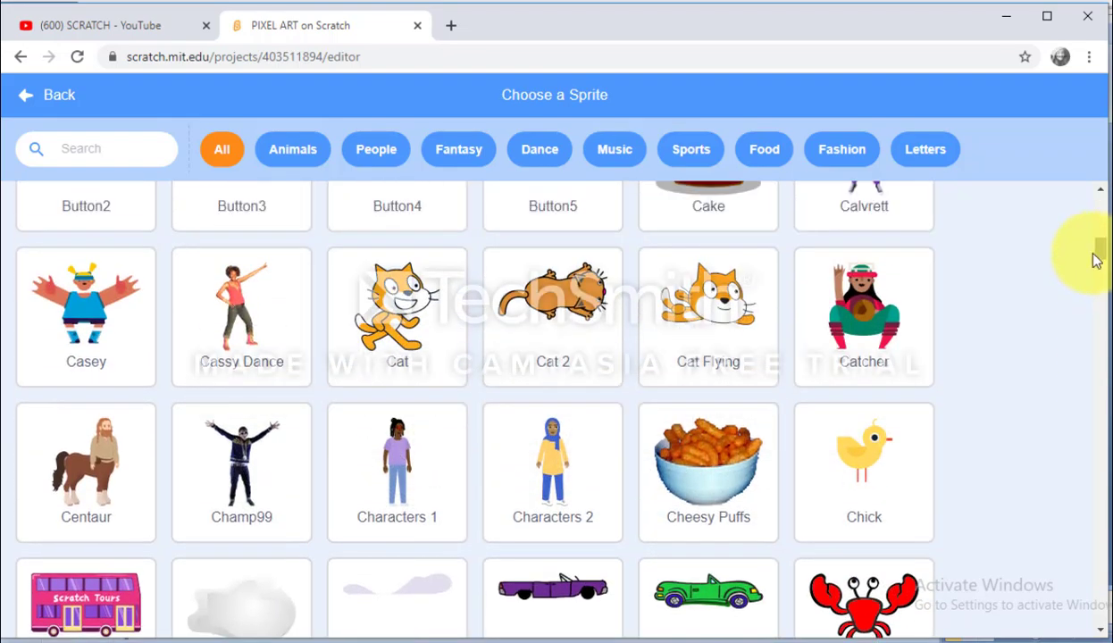
pyautogui.click(856, 480)
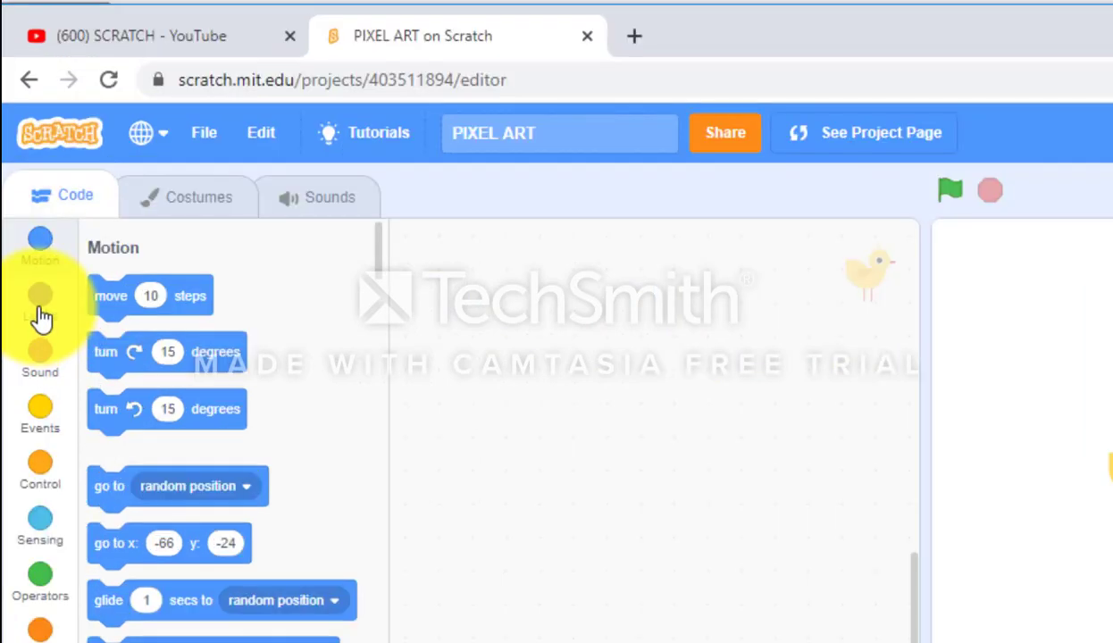
# Step: Add a Looks block that sets the color effect to 0 to the Chick's script area
pyautogui.click(30, 224)
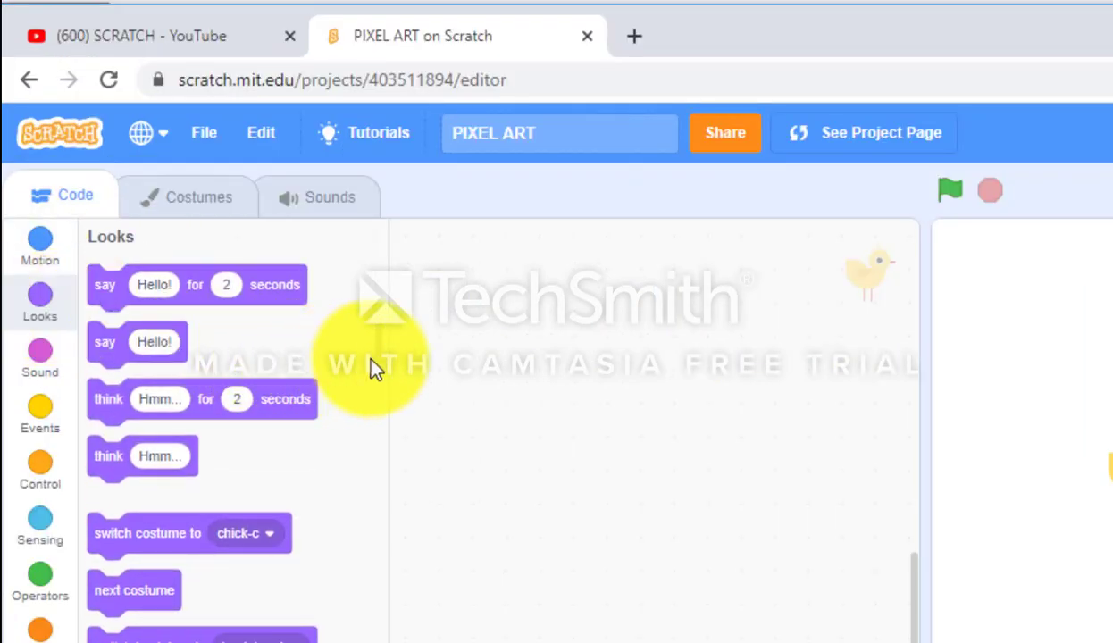
pyautogui.scroll(-10, 380, 366)
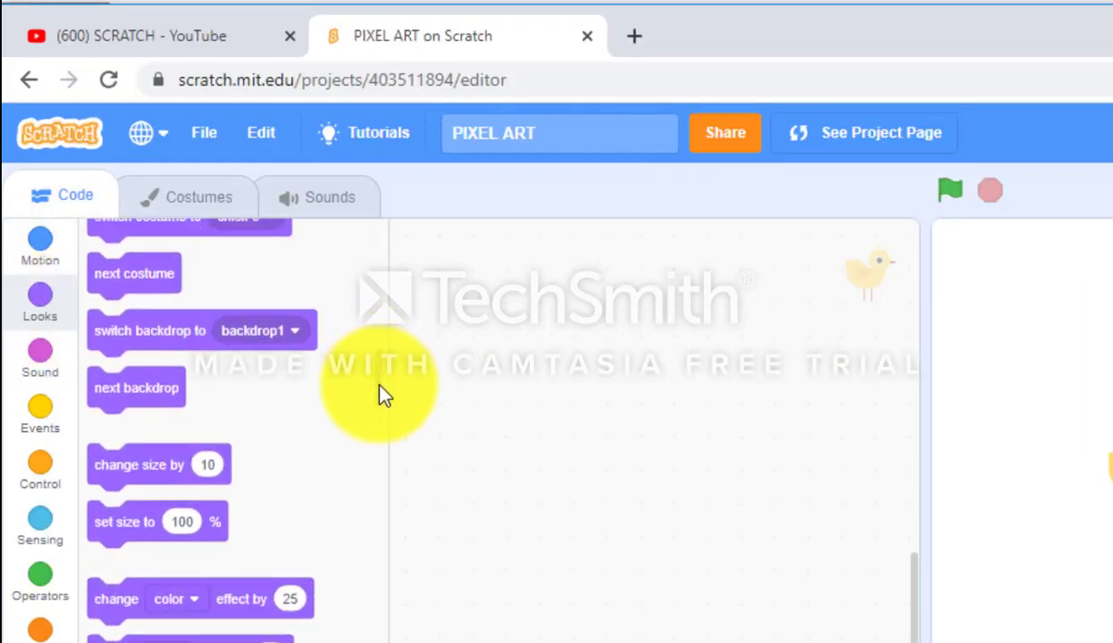
pyautogui.scroll(-1, 382, 407)
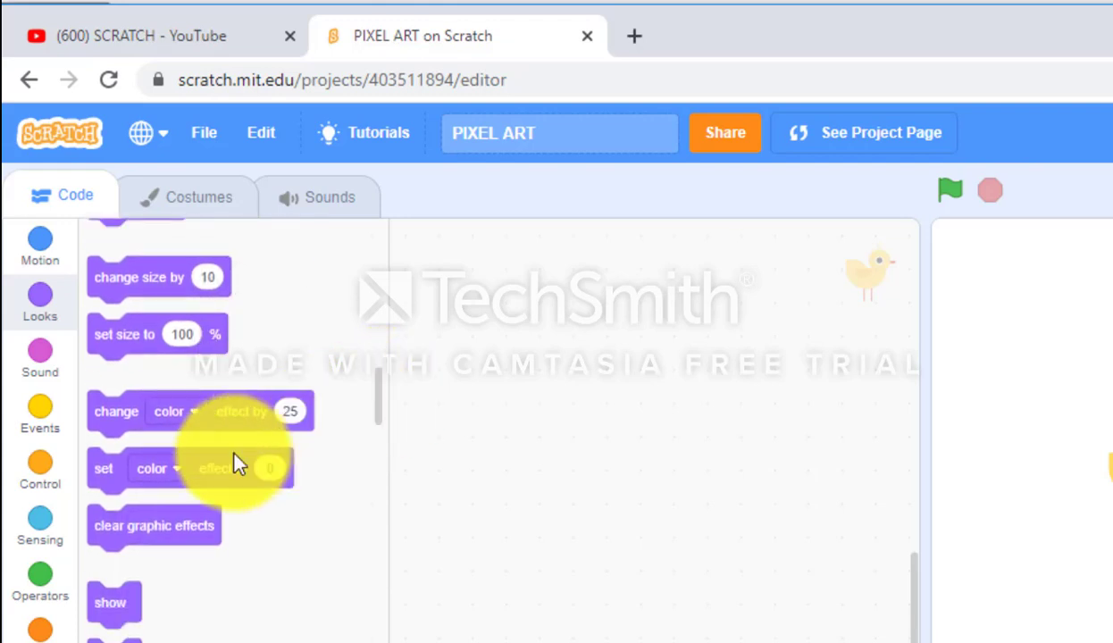
pyautogui.moveTo(164, 482); pyautogui.dragTo(502, 469)
pyautogui.click(620, 529)
pyautogui.click(620, 528)
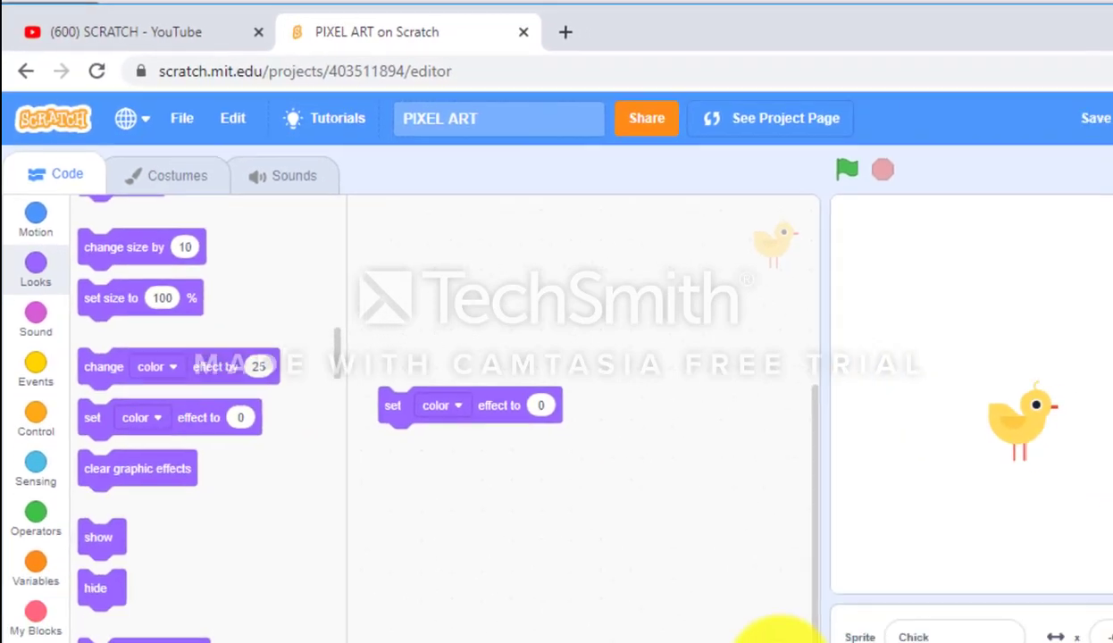
pyautogui.click(620, 529)
pyautogui.click(620, 529)
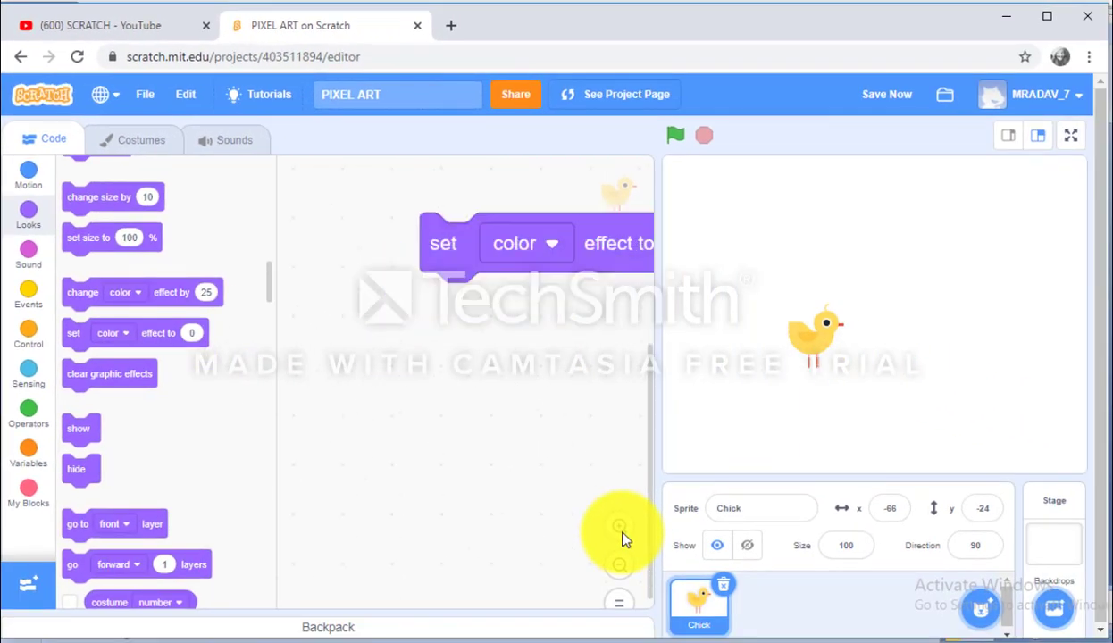
pyautogui.click(620, 529)
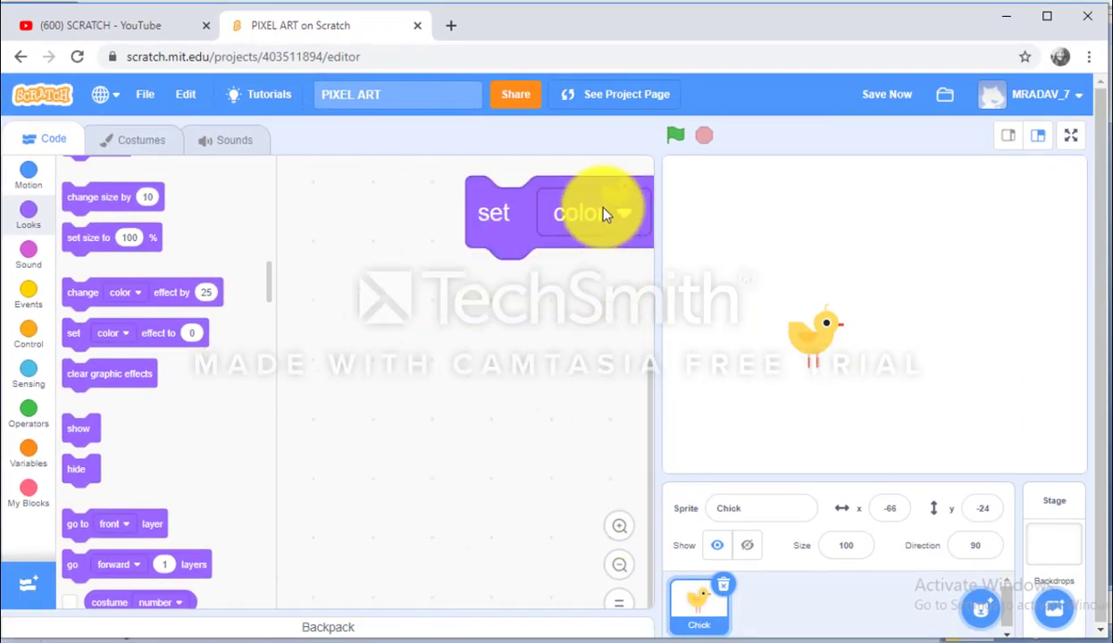
pyautogui.moveTo(590, 221); pyautogui.dragTo(438, 351)
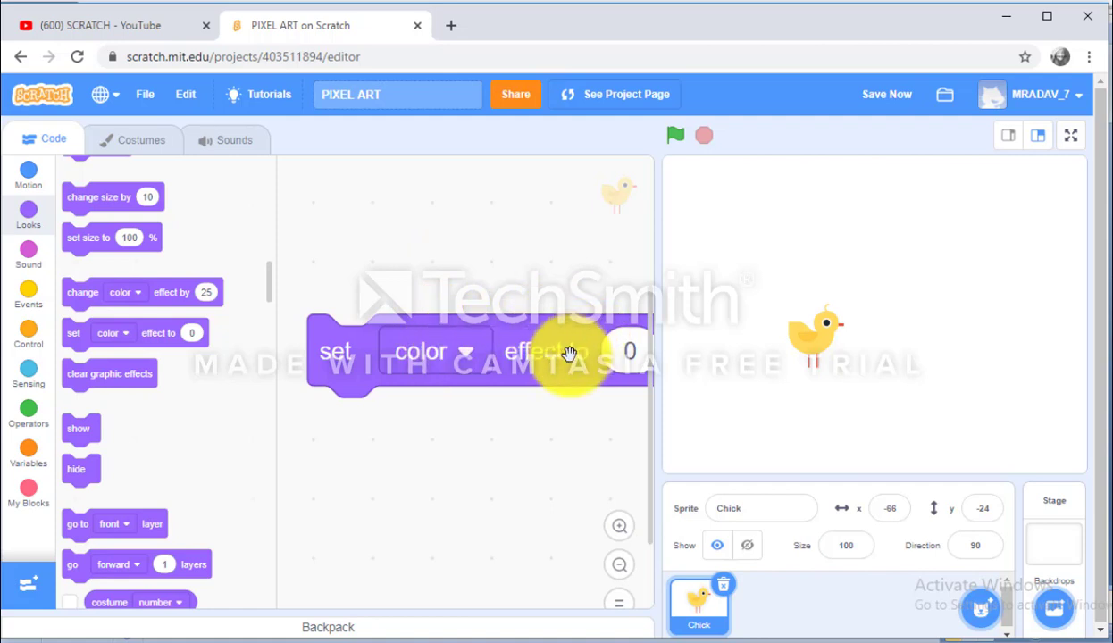
# Step: Change the effect in the Chick's block to pixelate
pyautogui.click(416, 358)
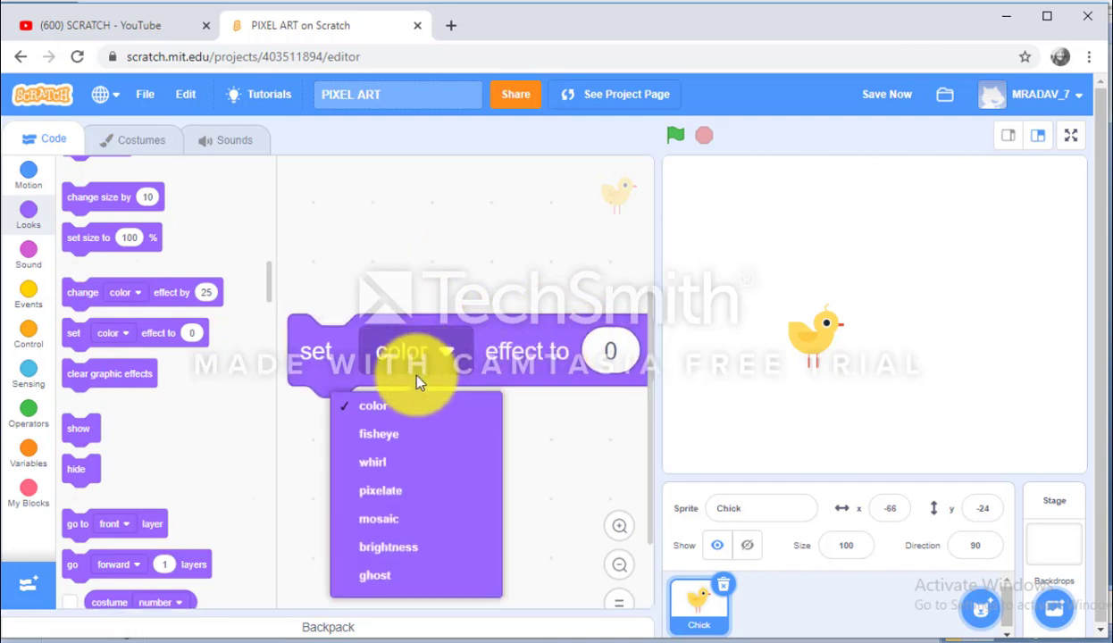
pyautogui.click(437, 494)
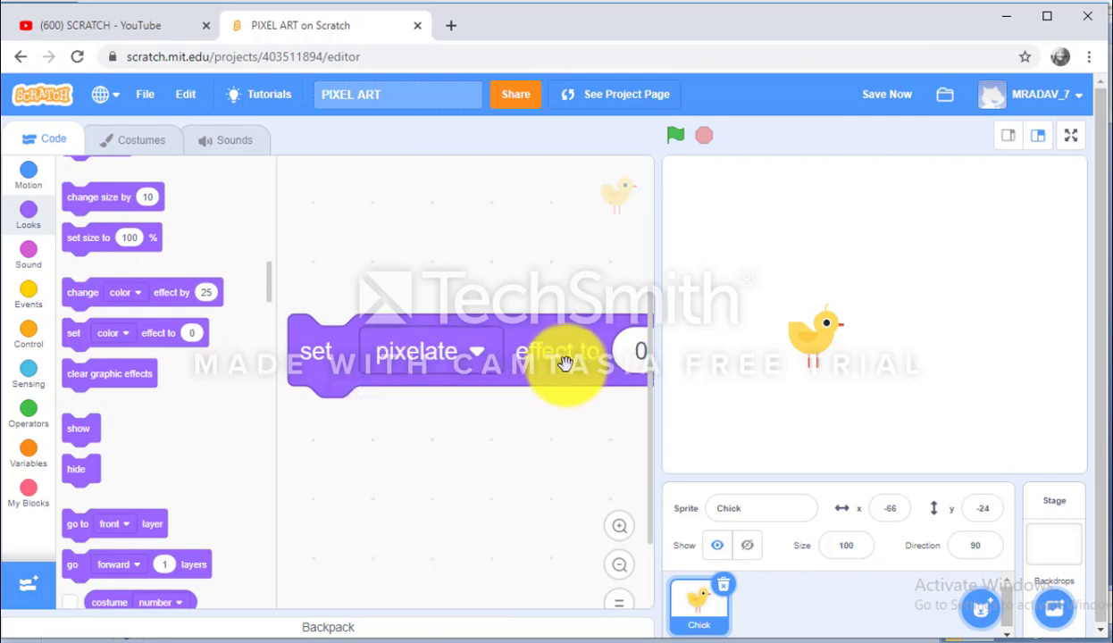
pyautogui.click(613, 570)
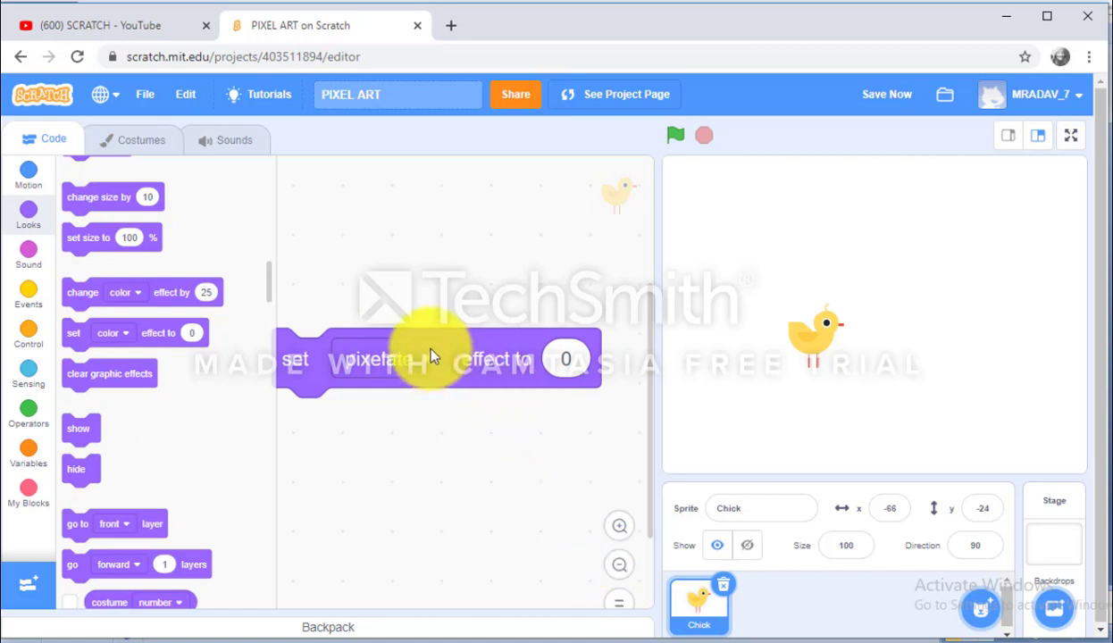
# Step: Run the Chick's pixelate block with its value set to 50, 30 and finally 80
pyautogui.click(571, 358)
pyautogui.write('50')
pyautogui.click(496, 382)
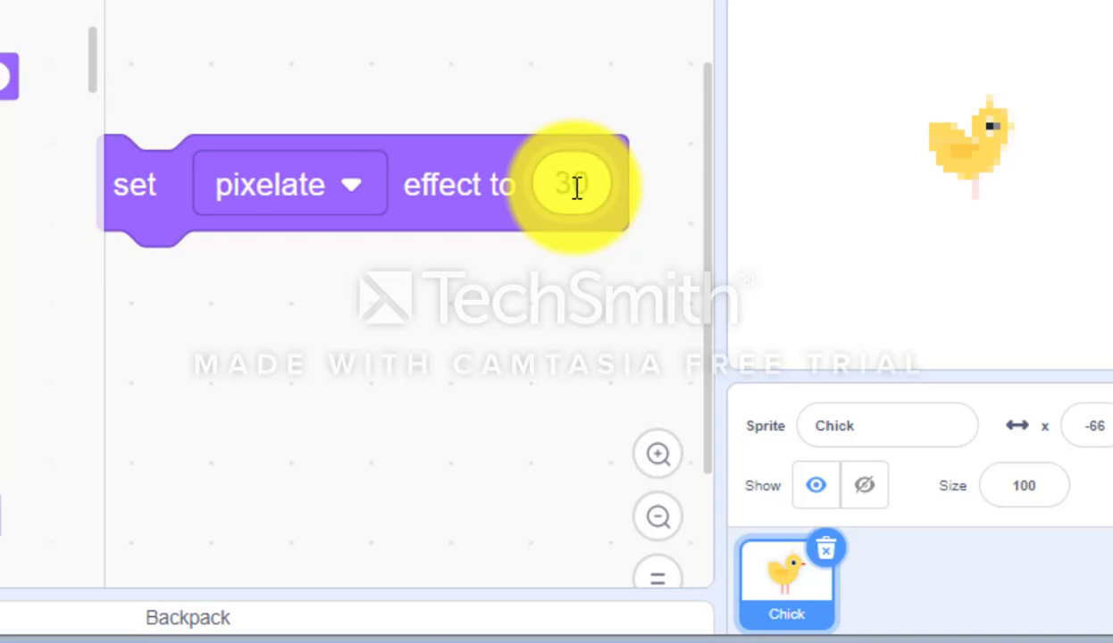
pyautogui.click(476, 200)
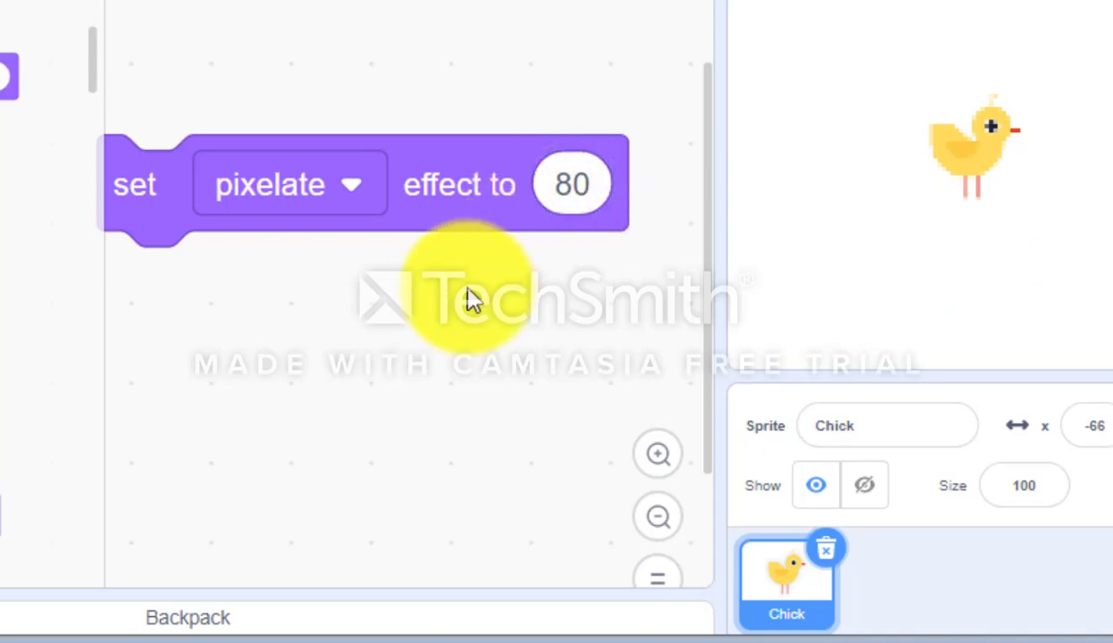
pyautogui.click(461, 212)
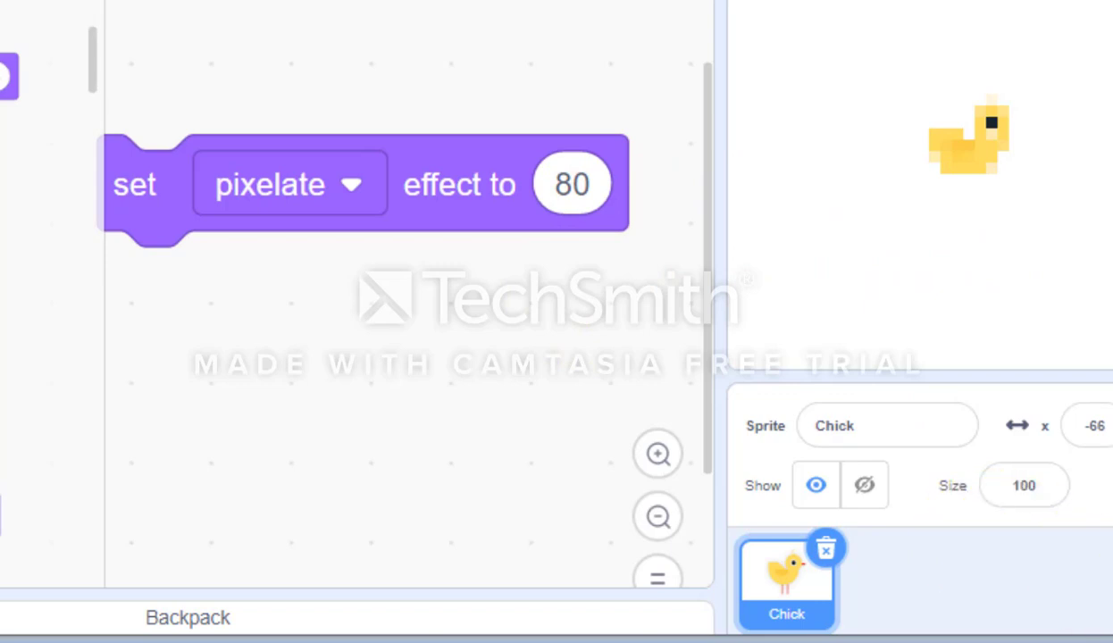
# Step: Add the Desert backdrop and move the Chick up into the sky to about x 68, y 126
pyautogui.moveTo(1050, 622)
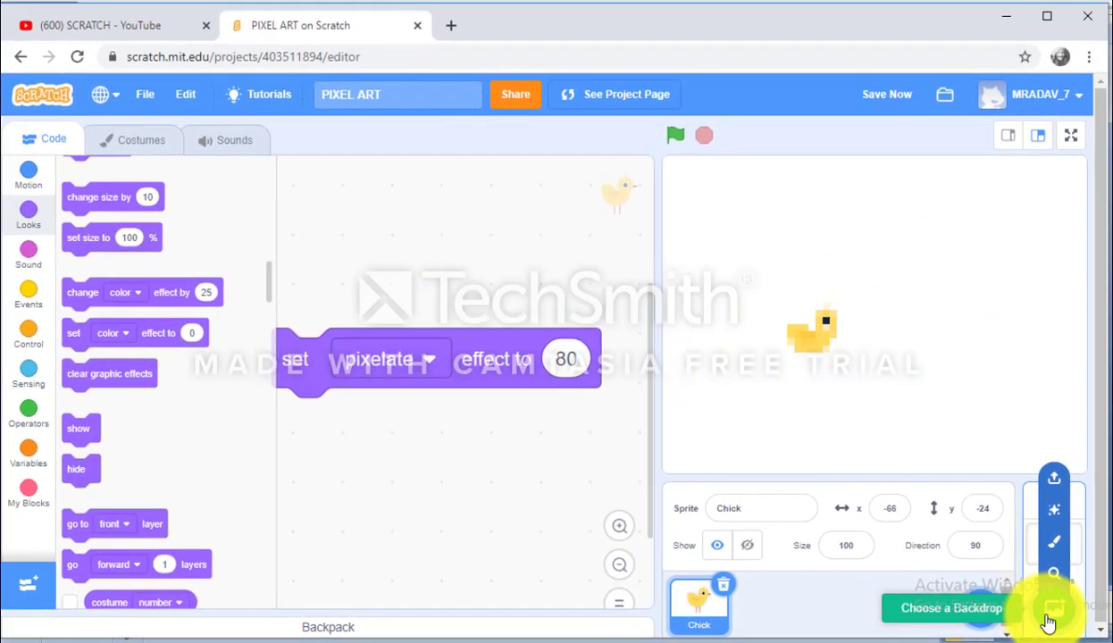
pyautogui.click(1050, 623)
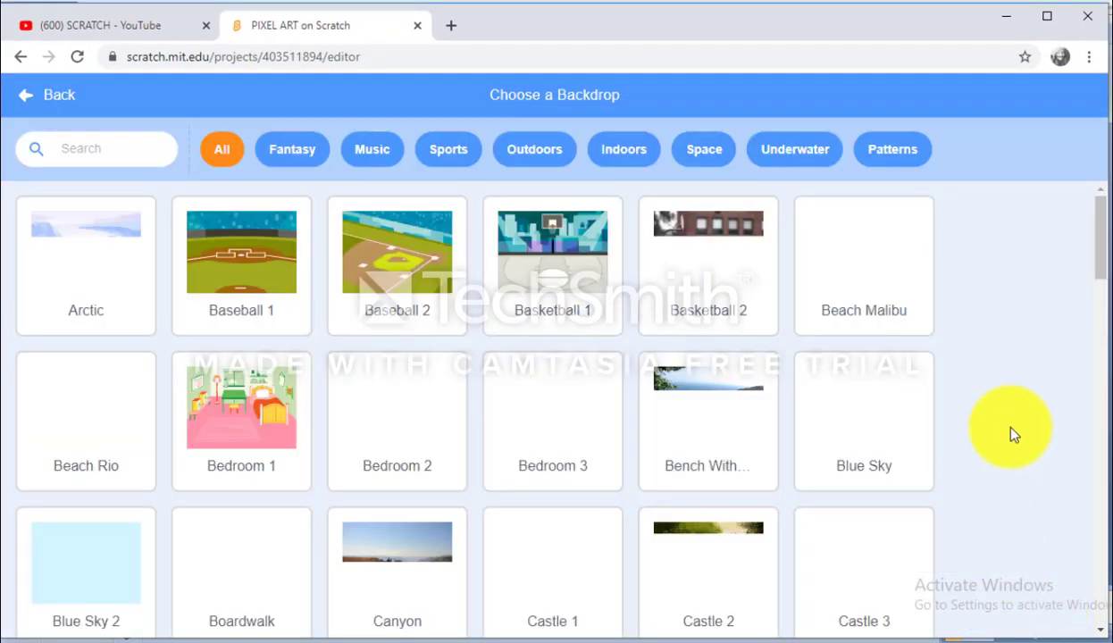
pyautogui.scroll(-2, 1095, 250)
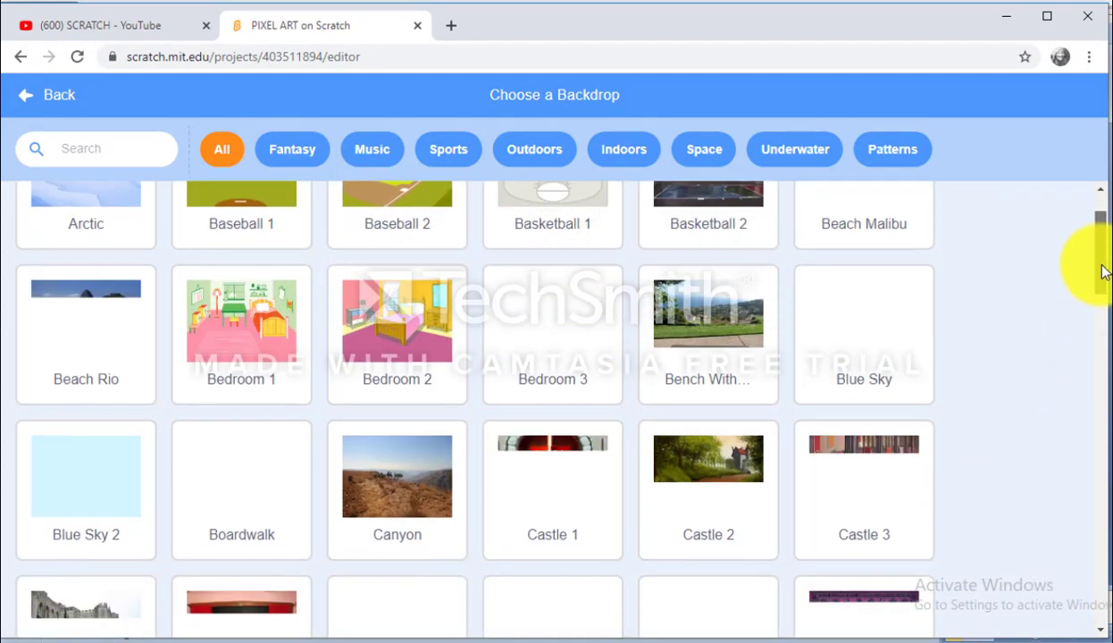
pyautogui.scroll(-2, 1104, 297)
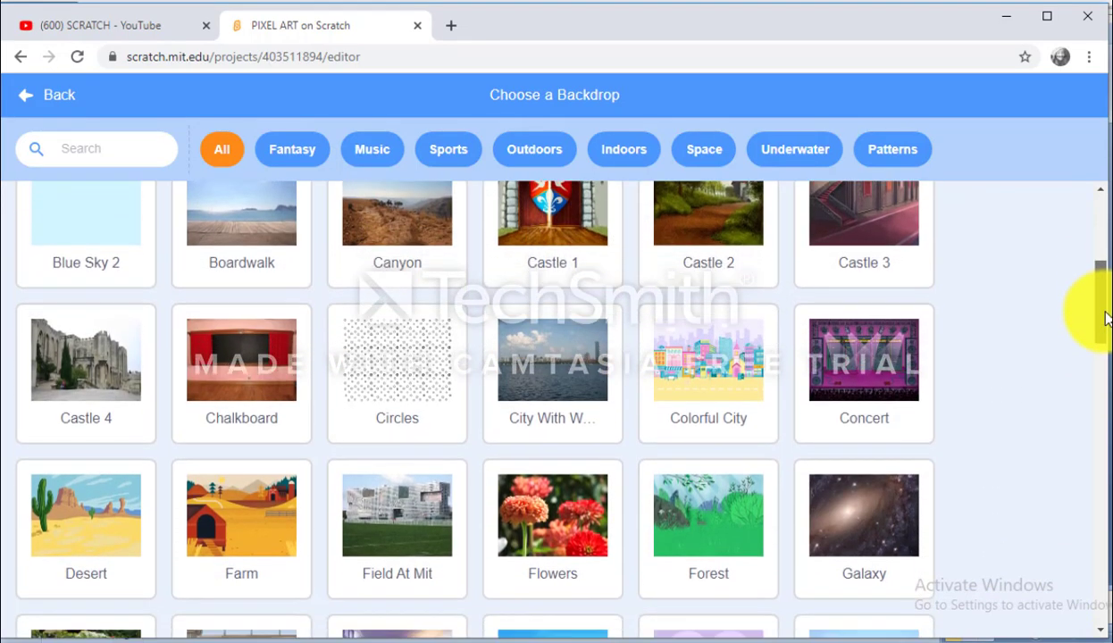
pyautogui.click(78, 526)
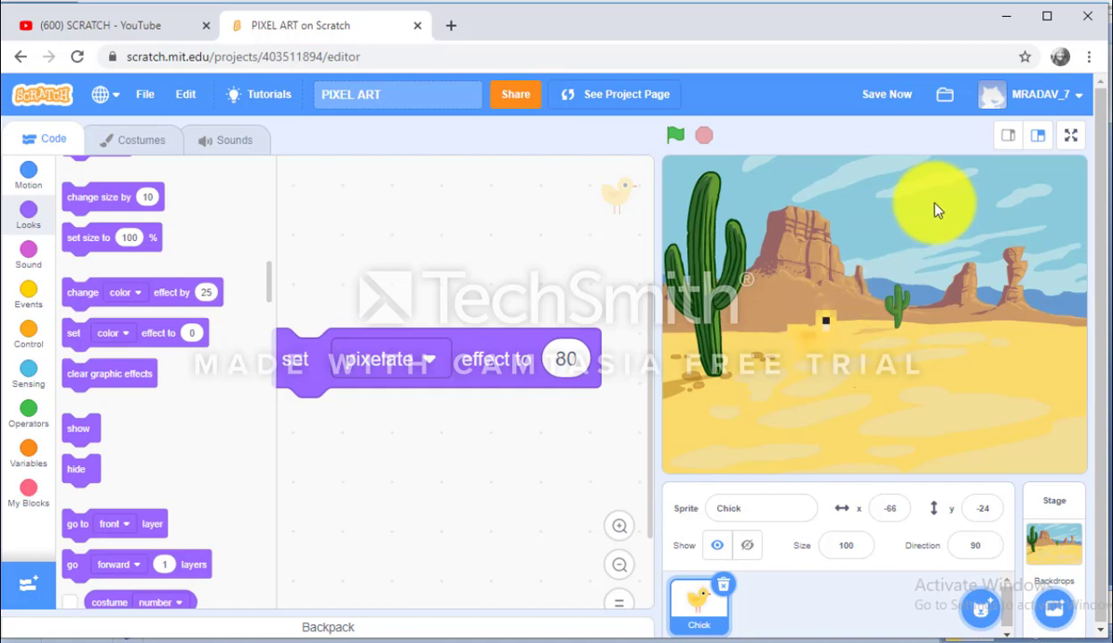
pyautogui.moveTo(813, 324); pyautogui.dragTo(930, 201)
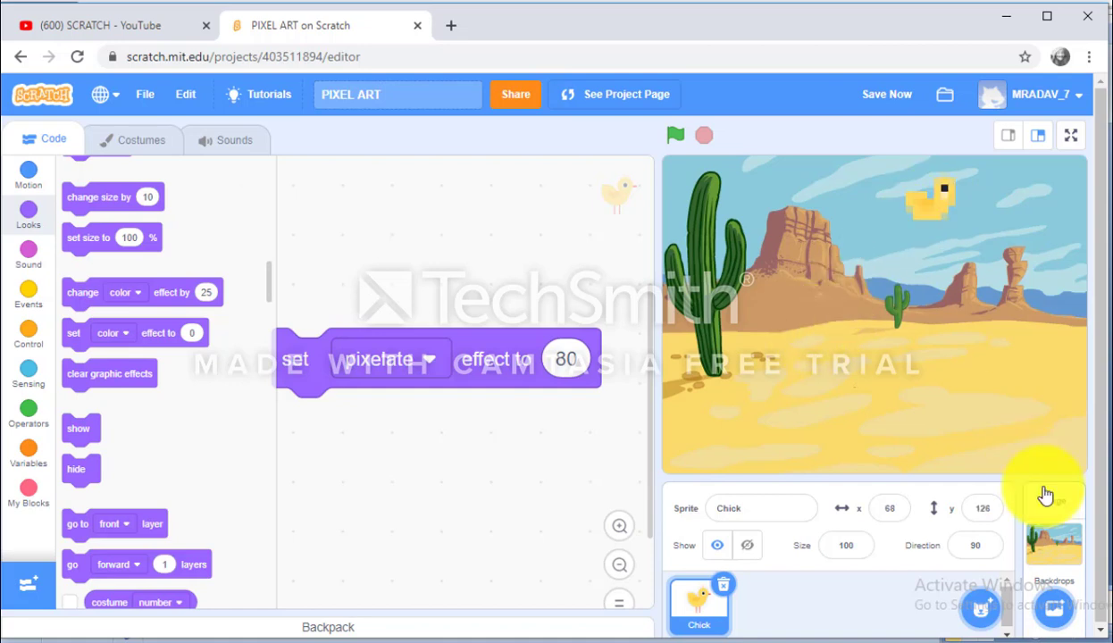
# Step: Give the Stage a set effect block, choose pixelate with a value of 50, and run it
pyautogui.click(1045, 561)
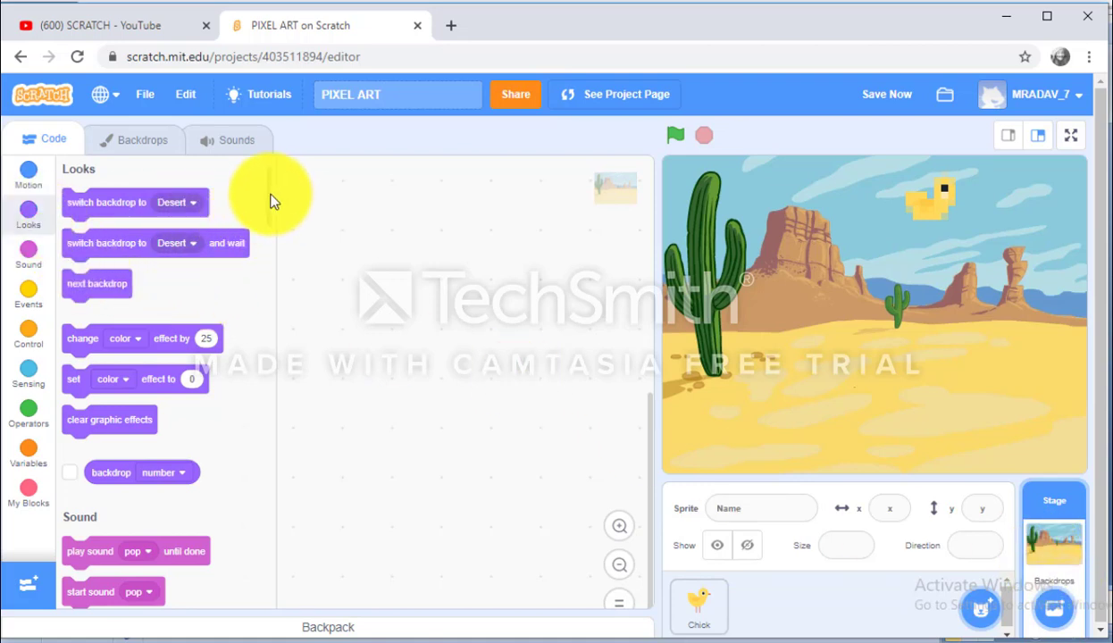
pyautogui.moveTo(141, 380); pyautogui.dragTo(375, 354)
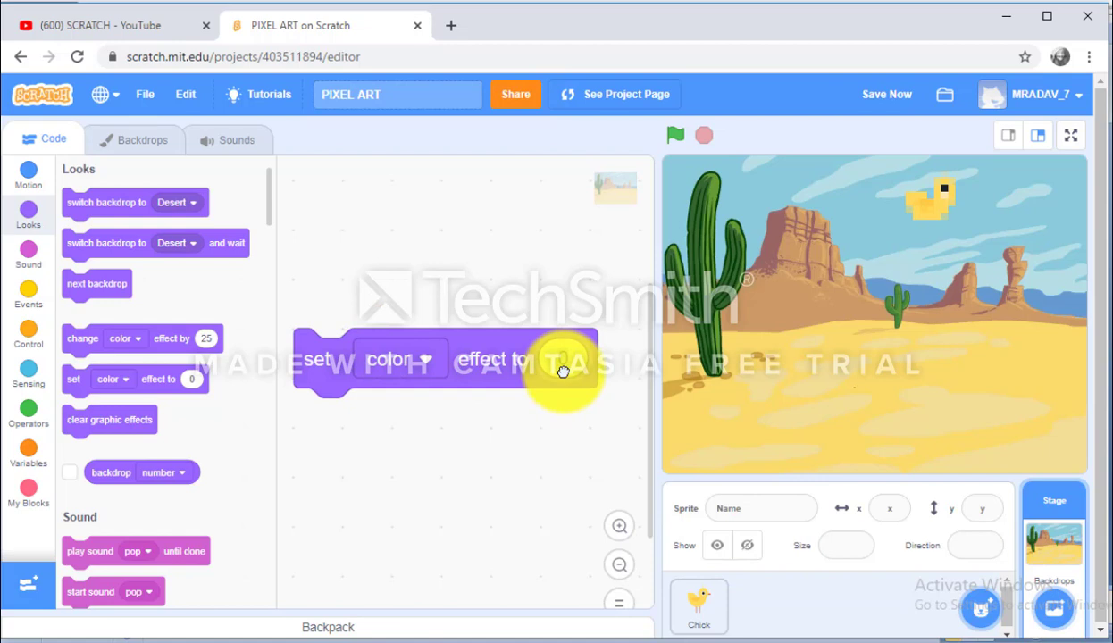
pyautogui.click(393, 363)
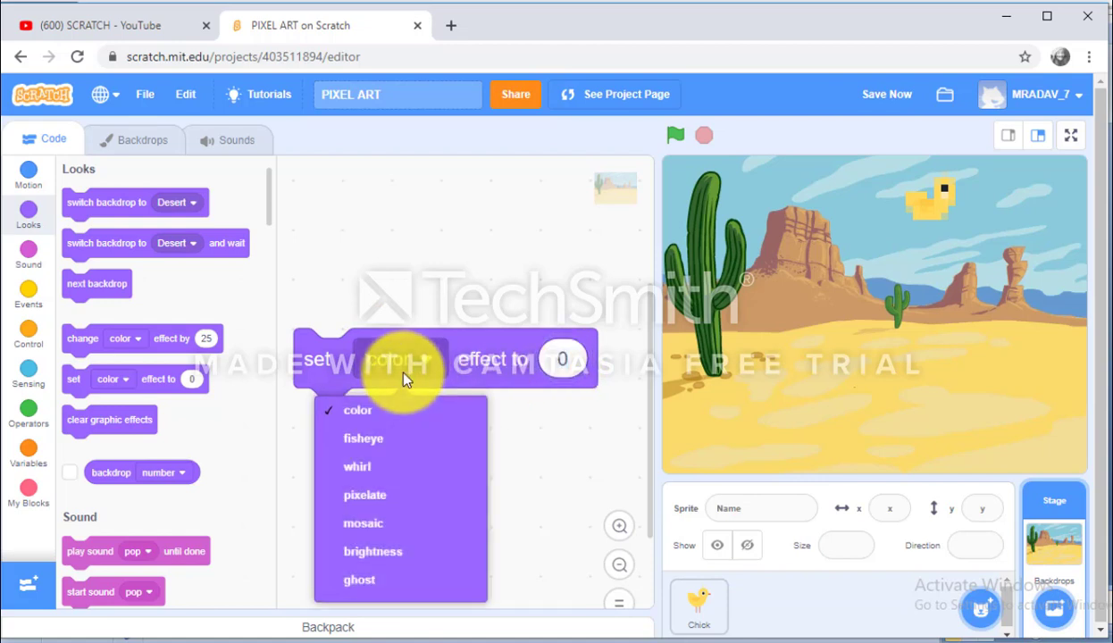
pyautogui.click(377, 504)
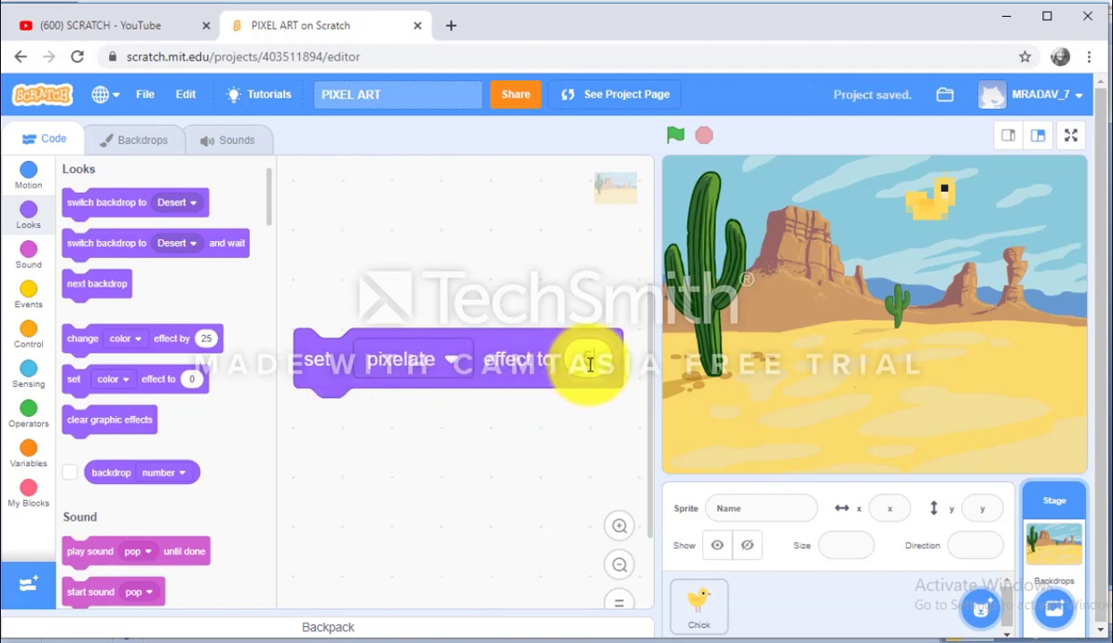
pyautogui.click(514, 374)
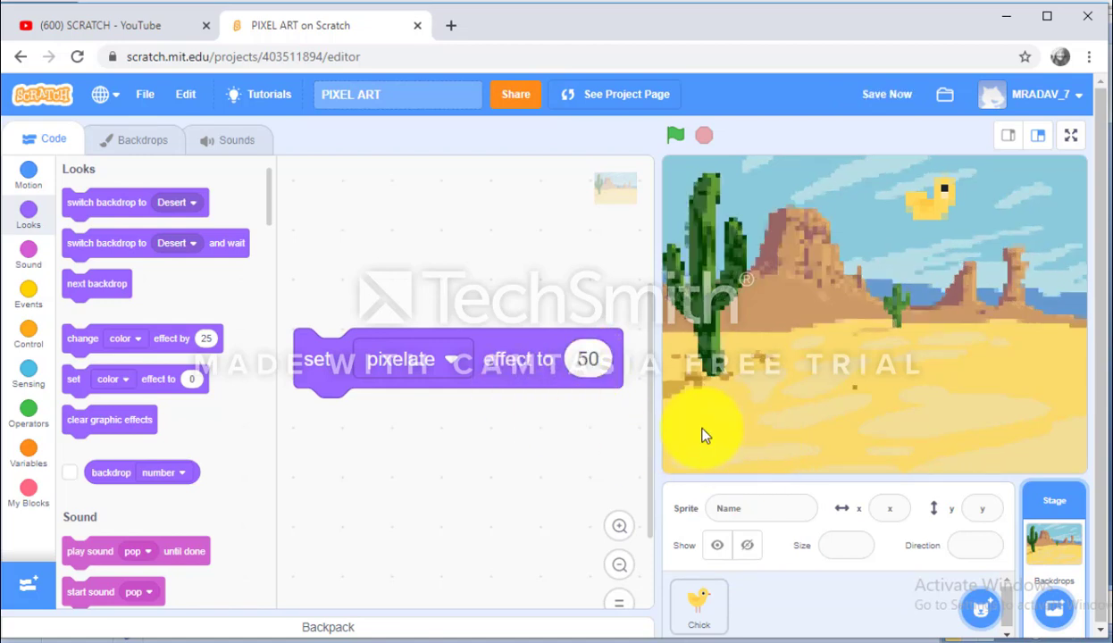
# Step: Set the Stage's pixelate effect value to 20 and run the block
pyautogui.click(598, 360)
pyautogui.write('20')
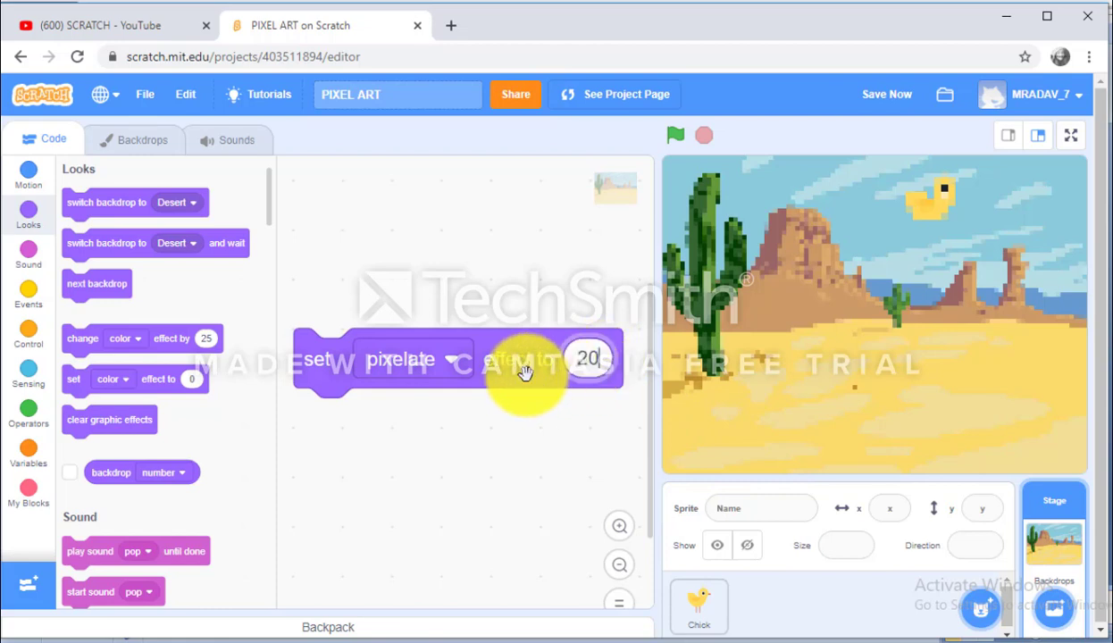
pyautogui.click(523, 371)
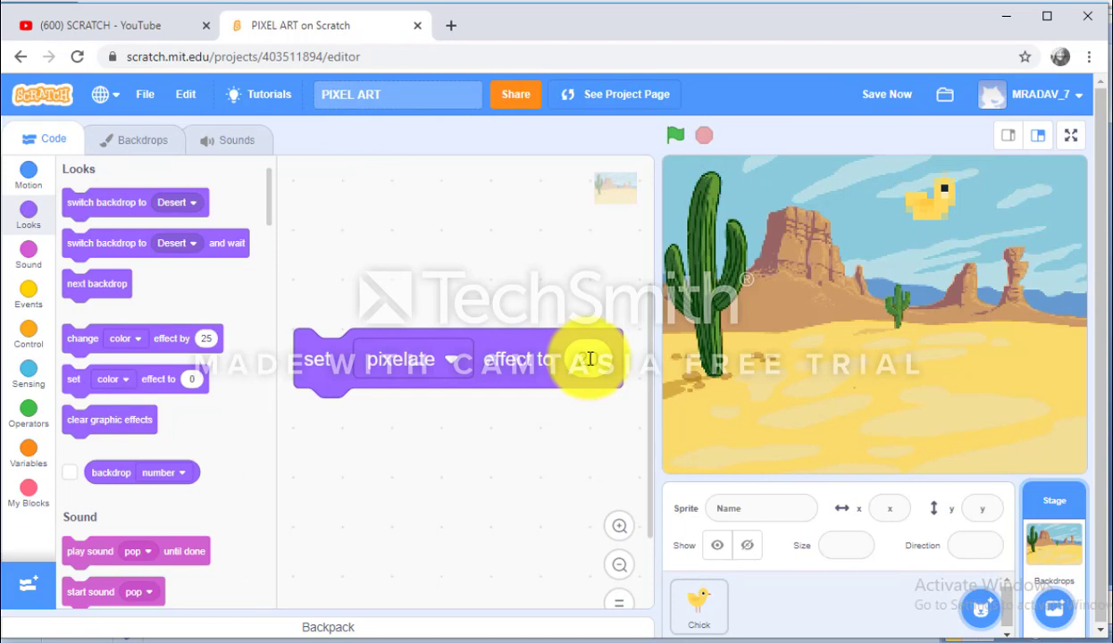
# Step: Add the Beetle sprite from the sprite library and convert its costume to bitmap
pyautogui.click(981, 619)
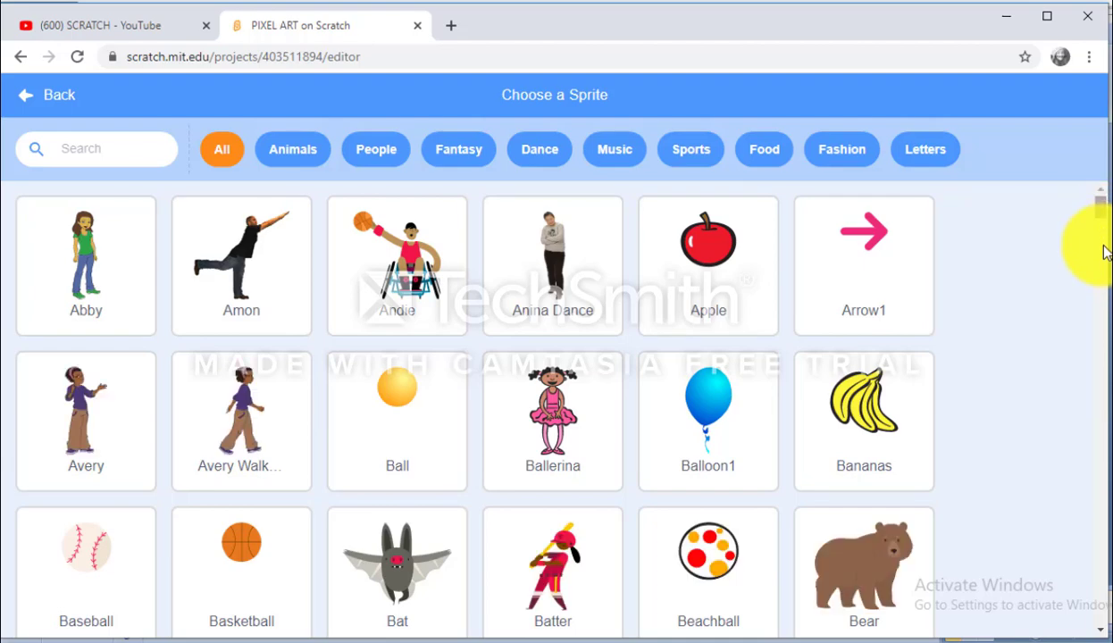
pyautogui.moveTo(1104, 214)
pyautogui.mouseDown()
pyautogui.moveTo(1101, 237)
pyautogui.moveTo(1104, 218)
pyautogui.mouseUp()
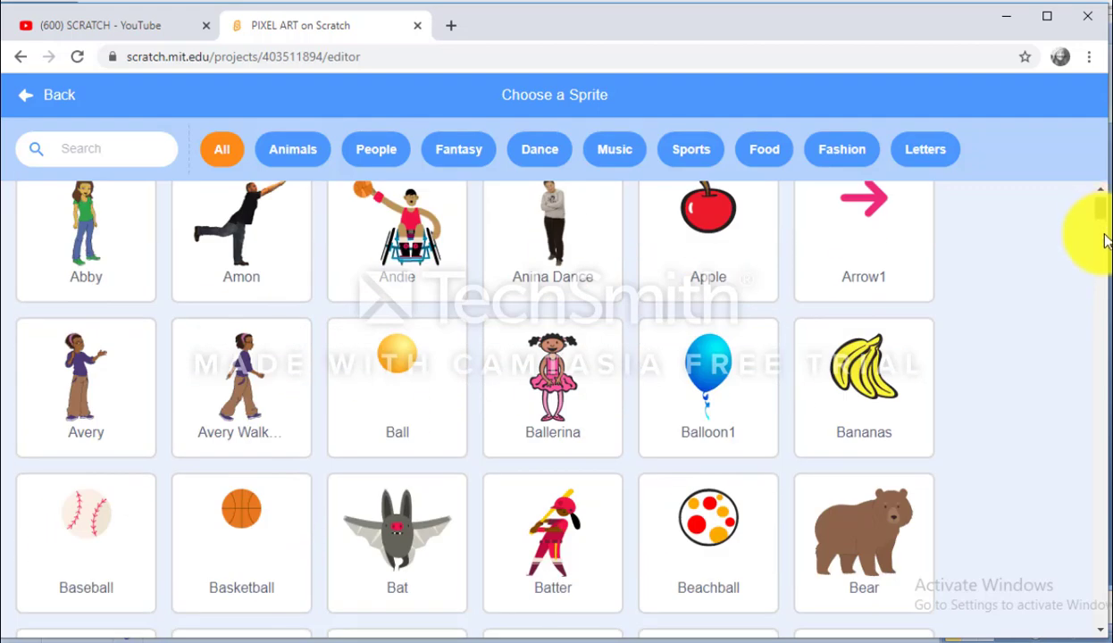
pyautogui.scroll(-3, 1095, 219)
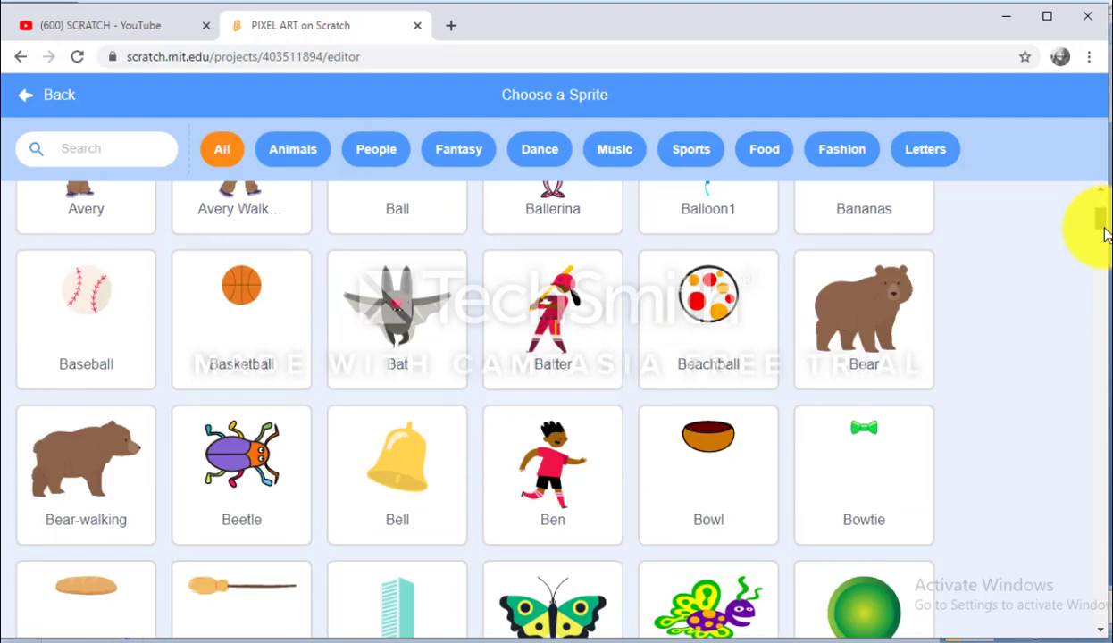
pyautogui.click(201, 456)
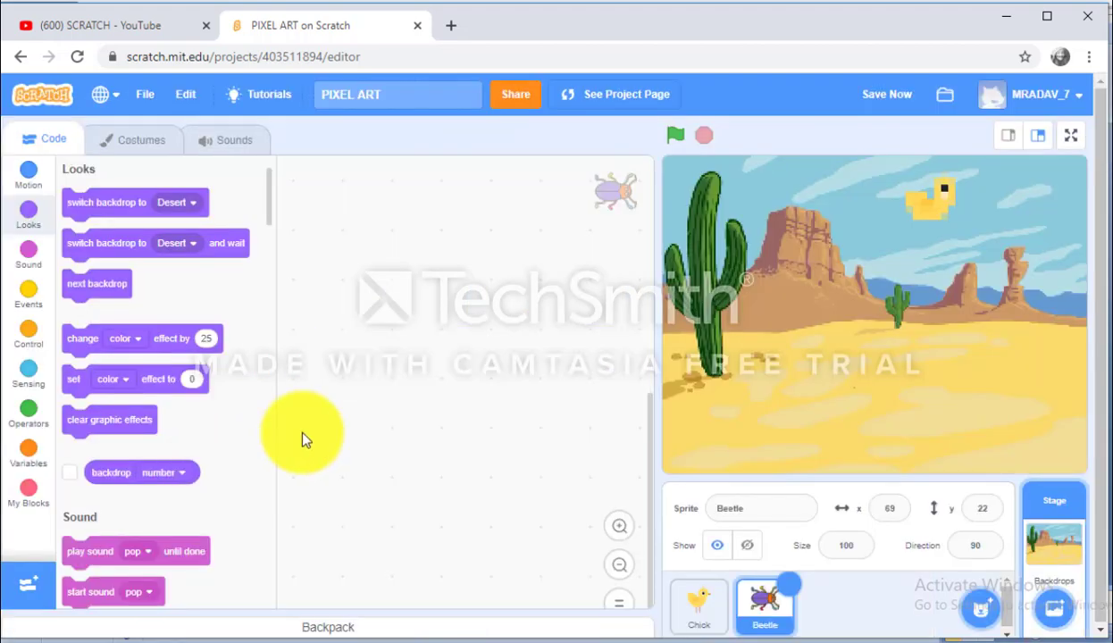
pyautogui.click(148, 152)
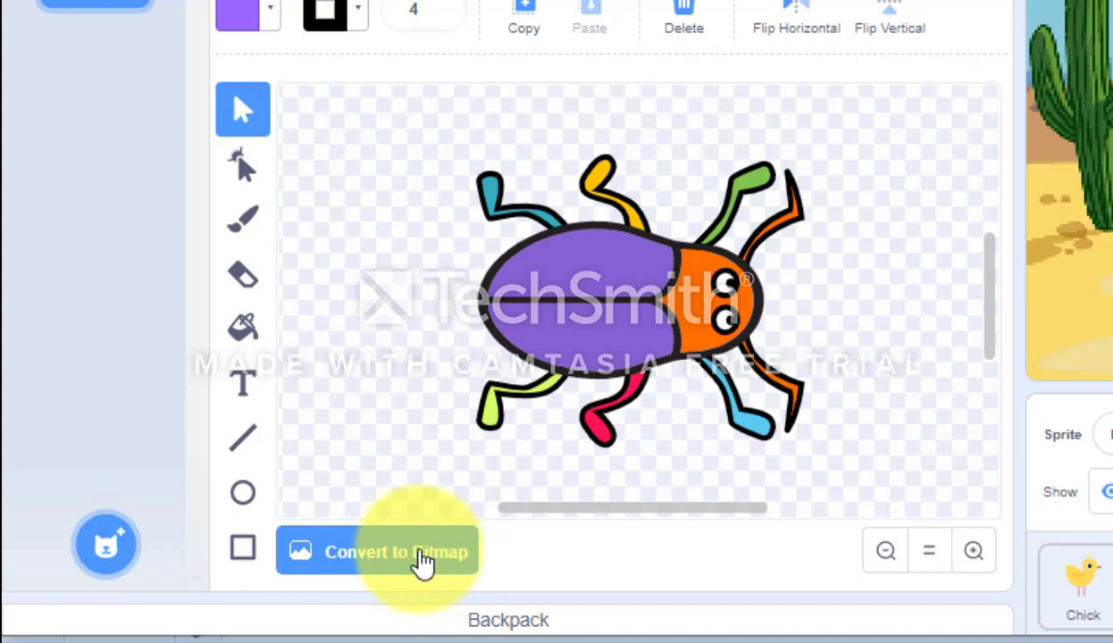
pyautogui.click(422, 563)
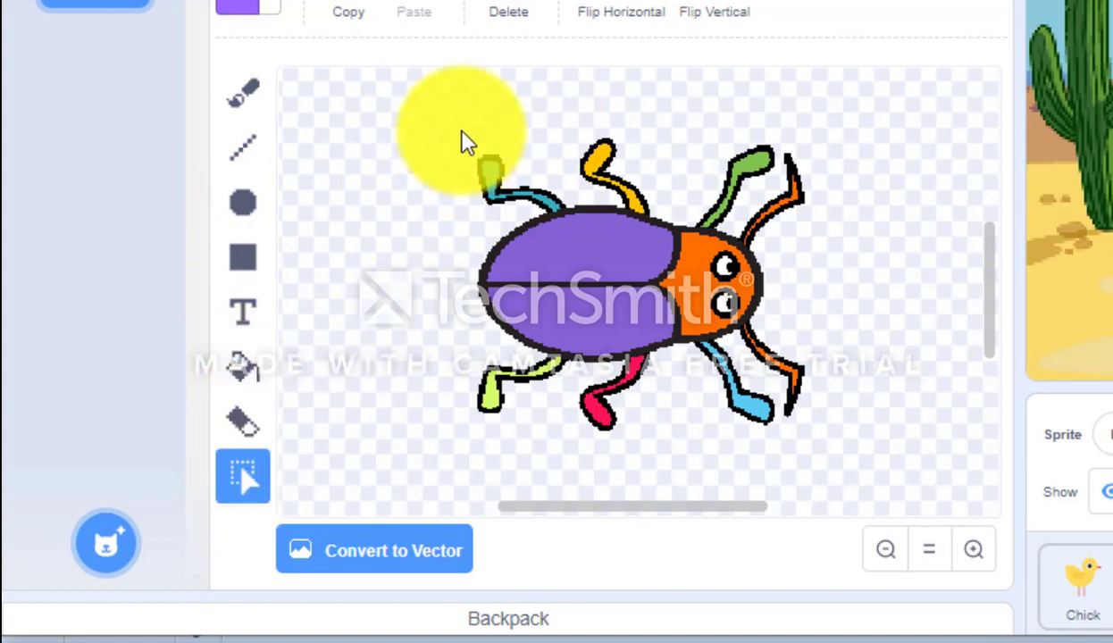
# Step: Shrink the selected beetle drawing to a tiny size and stretch it back to about its original size to pixelate it
pyautogui.moveTo(462, 134); pyautogui.dragTo(820, 418)
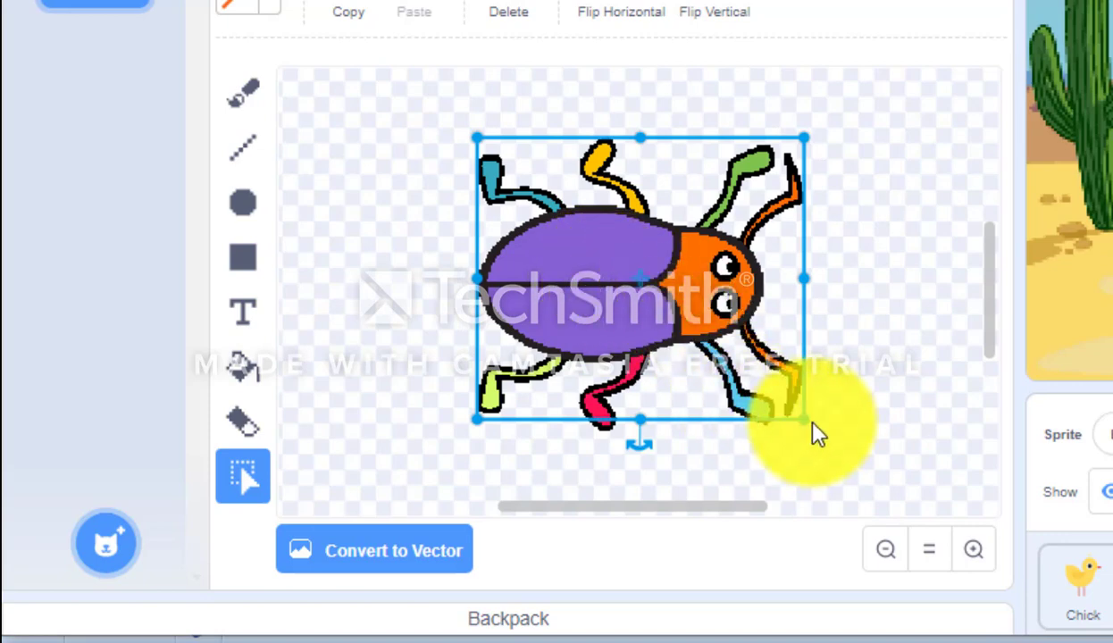
pyautogui.moveTo(804, 417); pyautogui.dragTo(518, 132)
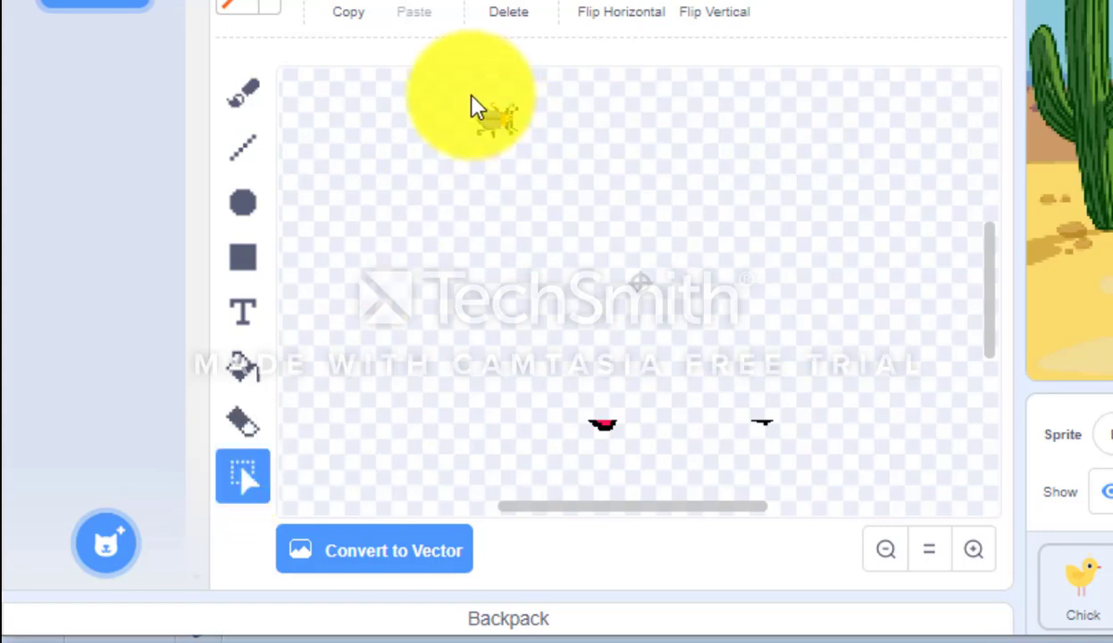
pyautogui.moveTo(501, 125); pyautogui.dragTo(541, 157)
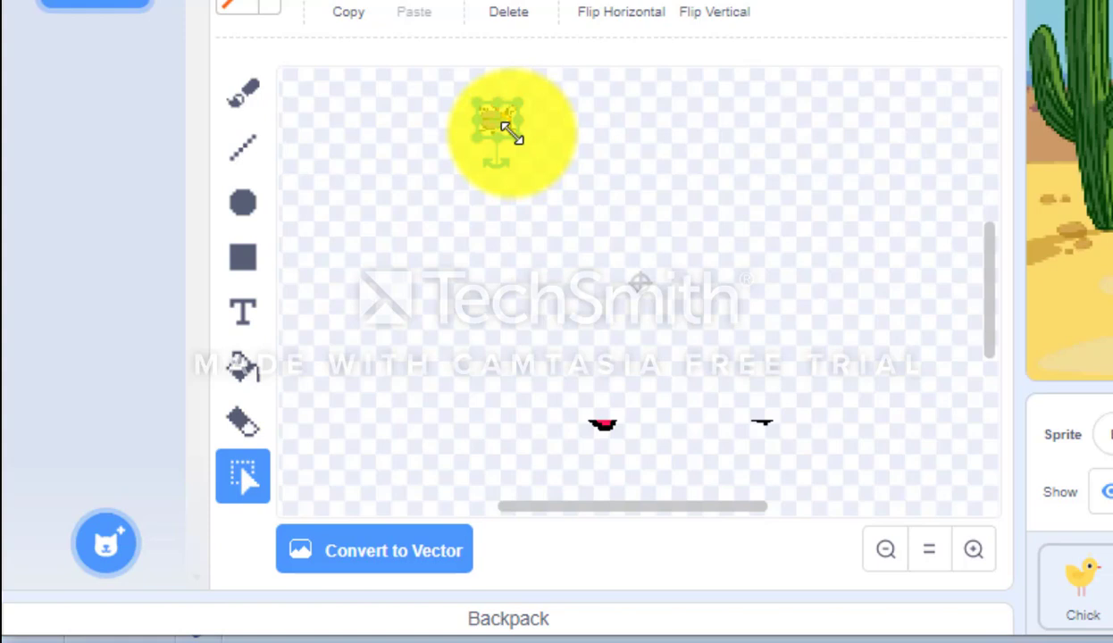
pyautogui.moveTo(517, 134); pyautogui.dragTo(865, 351)
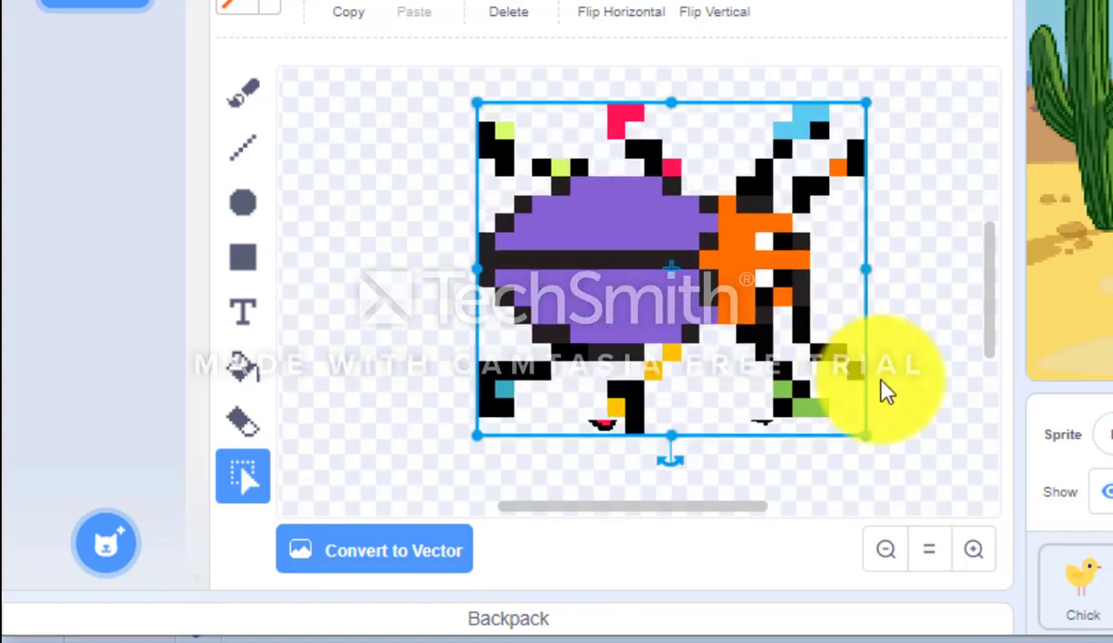
pyautogui.click(904, 394)
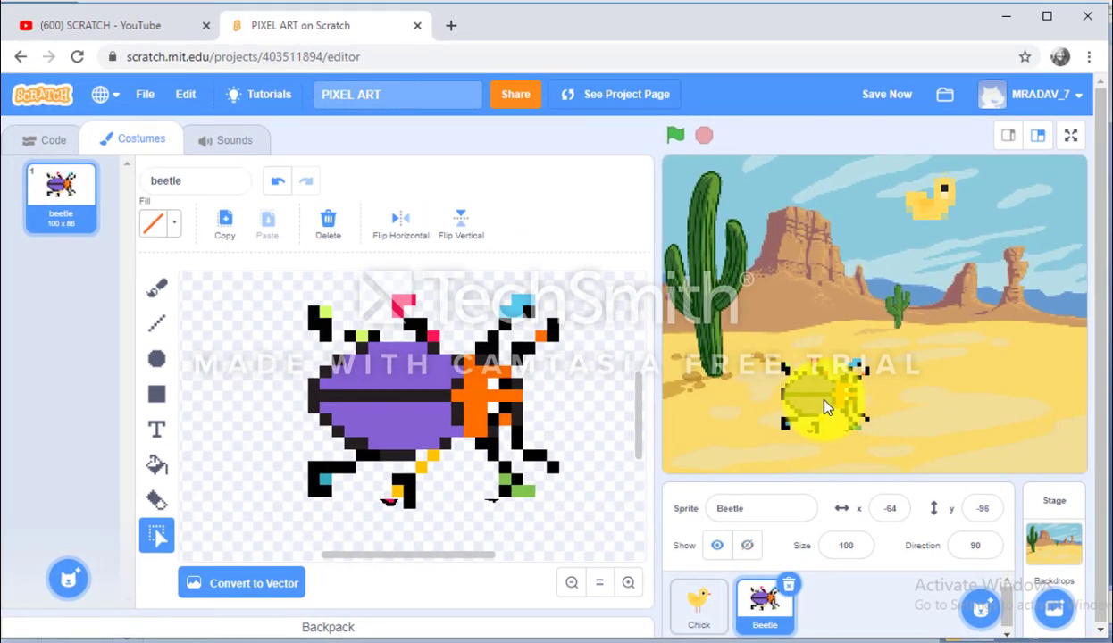
pyautogui.click(603, 429)
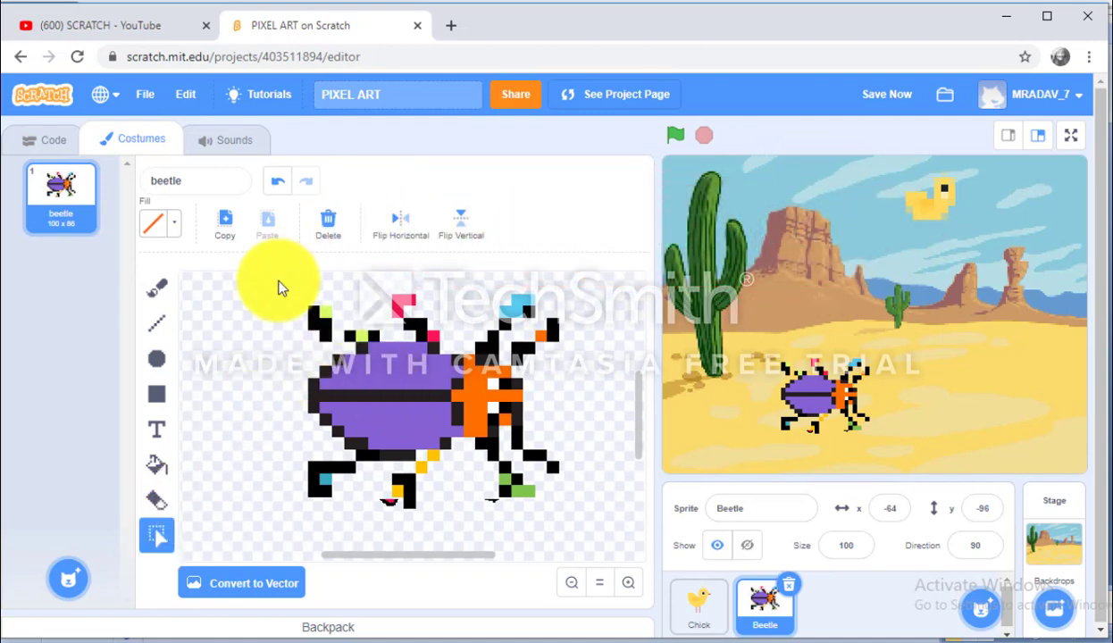
# Step: Delete the entire pixelated beetle drawing from the costume
pyautogui.moveTo(288, 288); pyautogui.dragTo(585, 519)
pyautogui.click(329, 225)
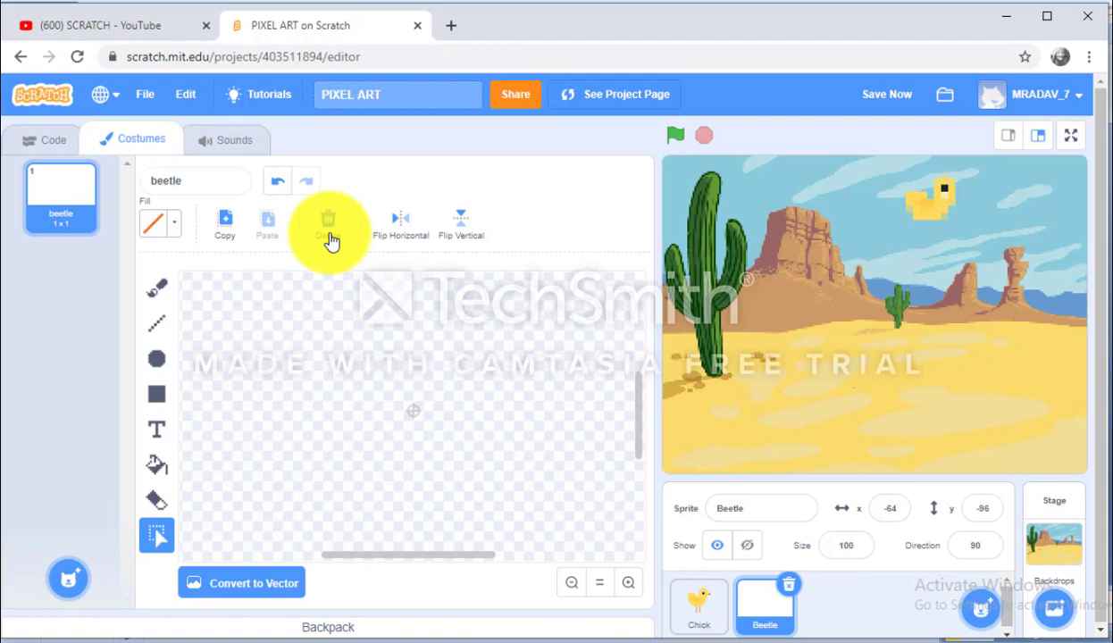
pyautogui.click(629, 585)
pyautogui.click(630, 586)
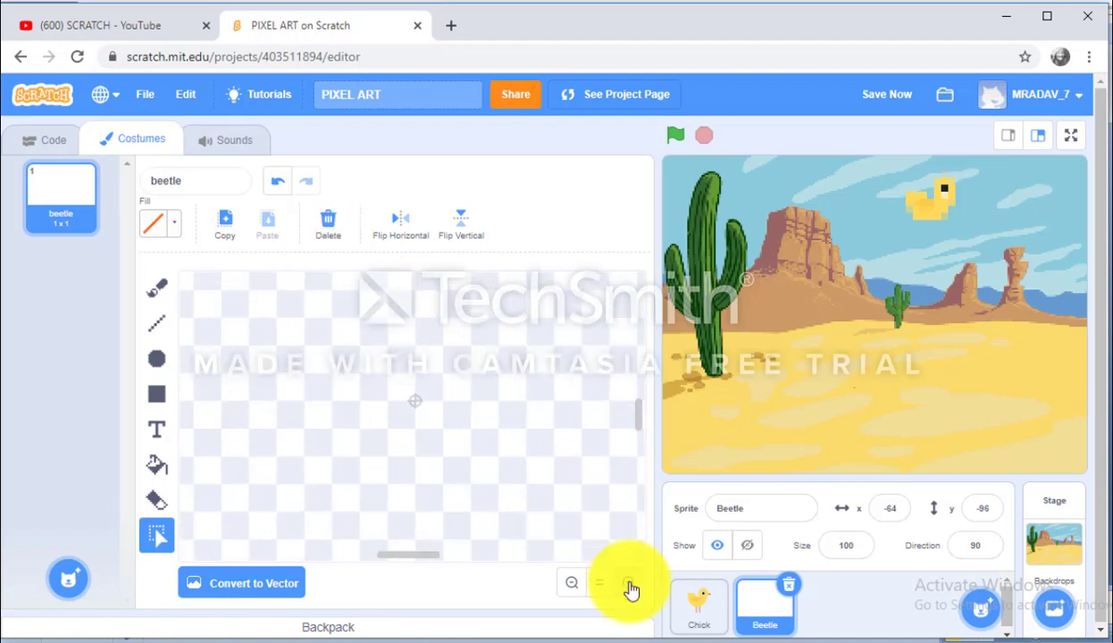
pyautogui.click(630, 585)
pyautogui.click(630, 586)
pyautogui.click(630, 586)
pyautogui.click(630, 586)
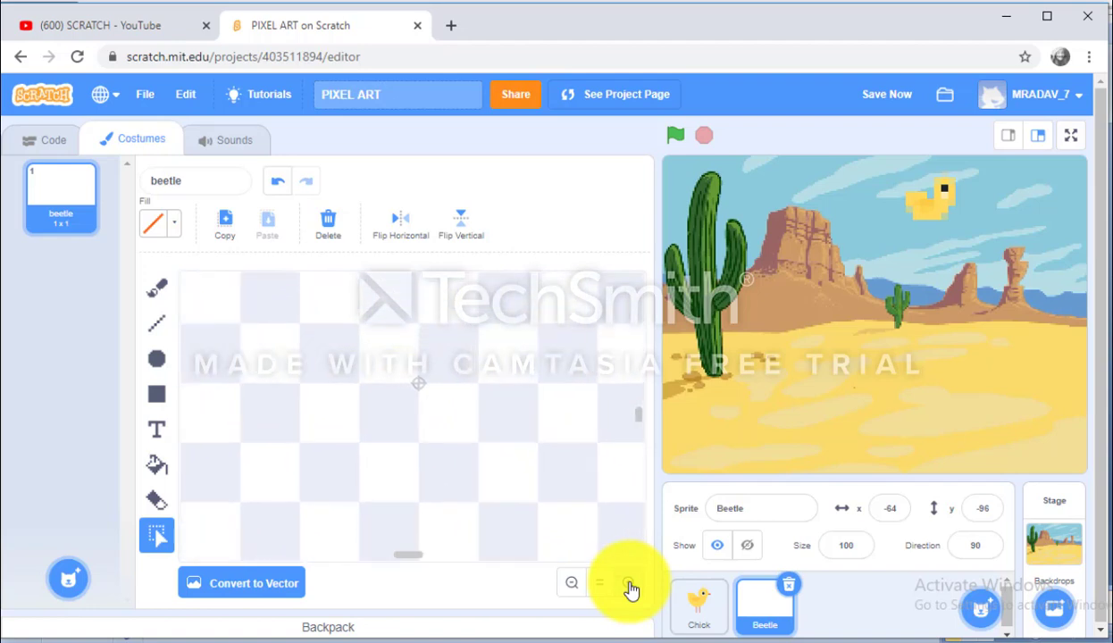
pyautogui.click(630, 585)
pyautogui.click(630, 585)
pyautogui.click(629, 585)
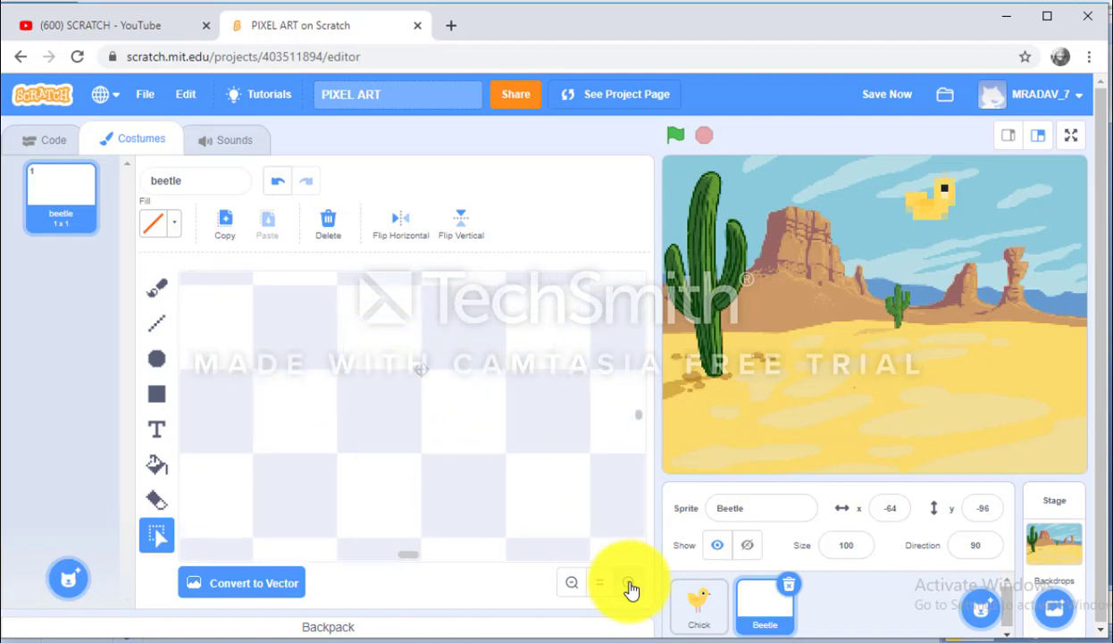
pyautogui.click(630, 585)
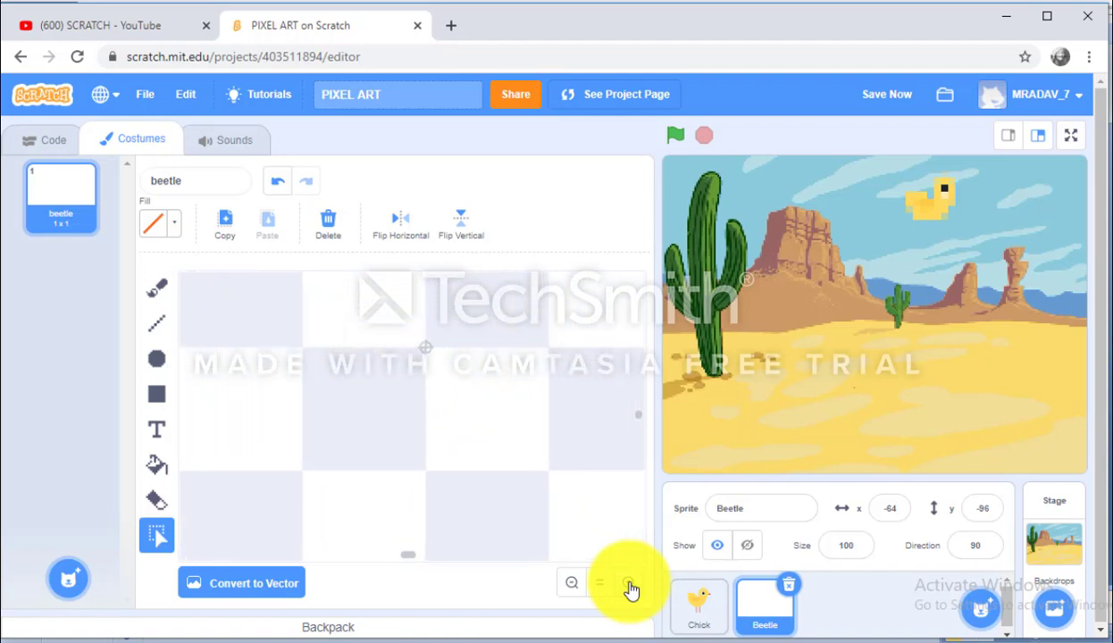
pyautogui.click(630, 585)
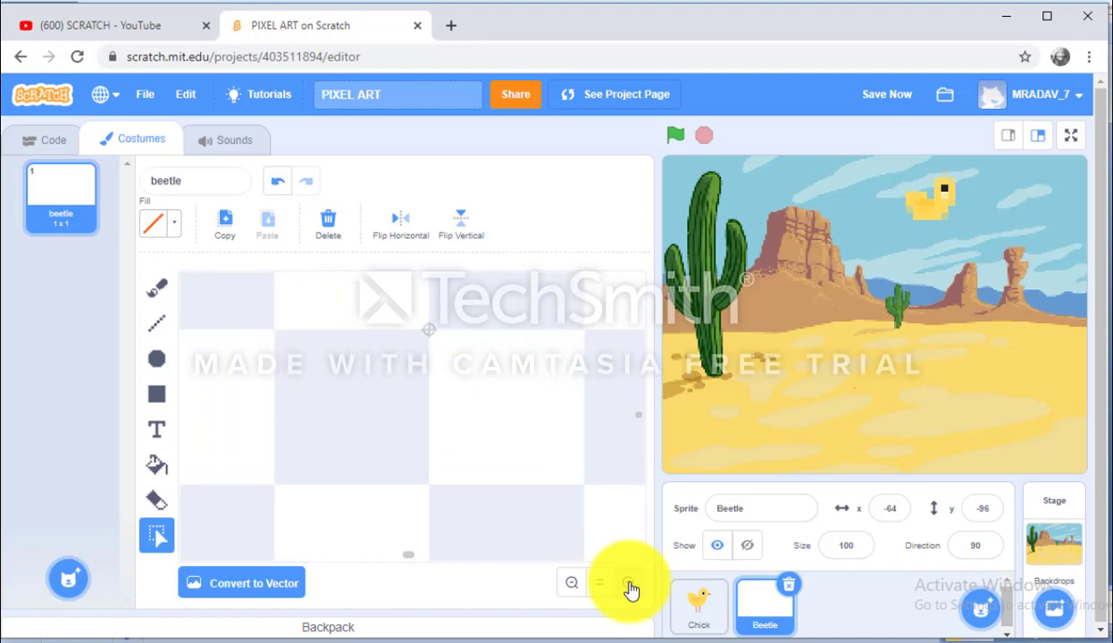
pyautogui.click(630, 585)
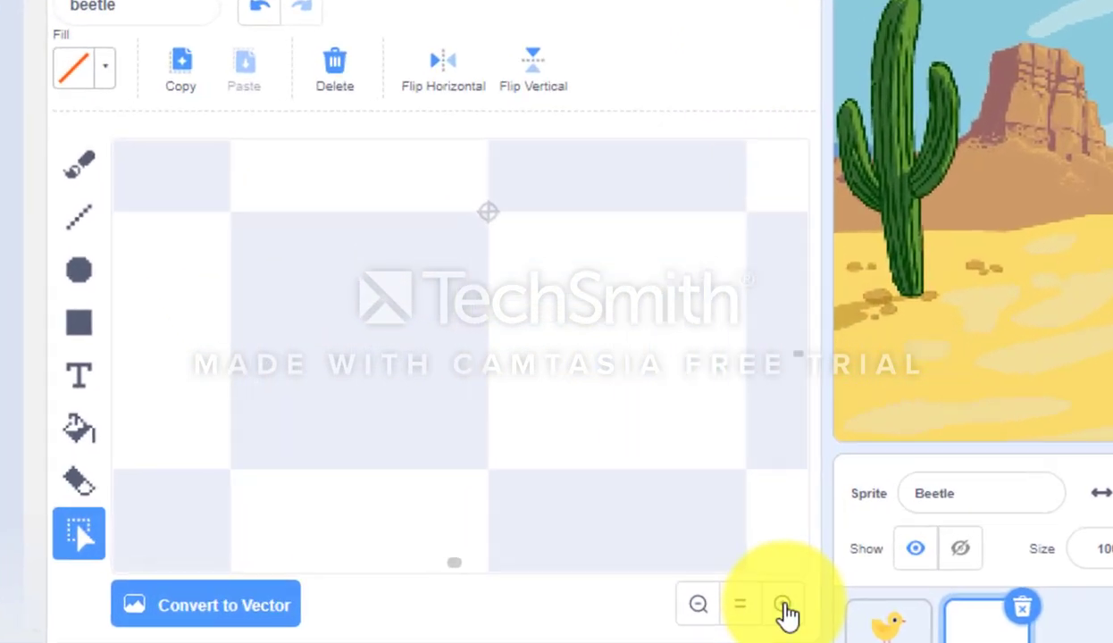
pyautogui.click(783, 608)
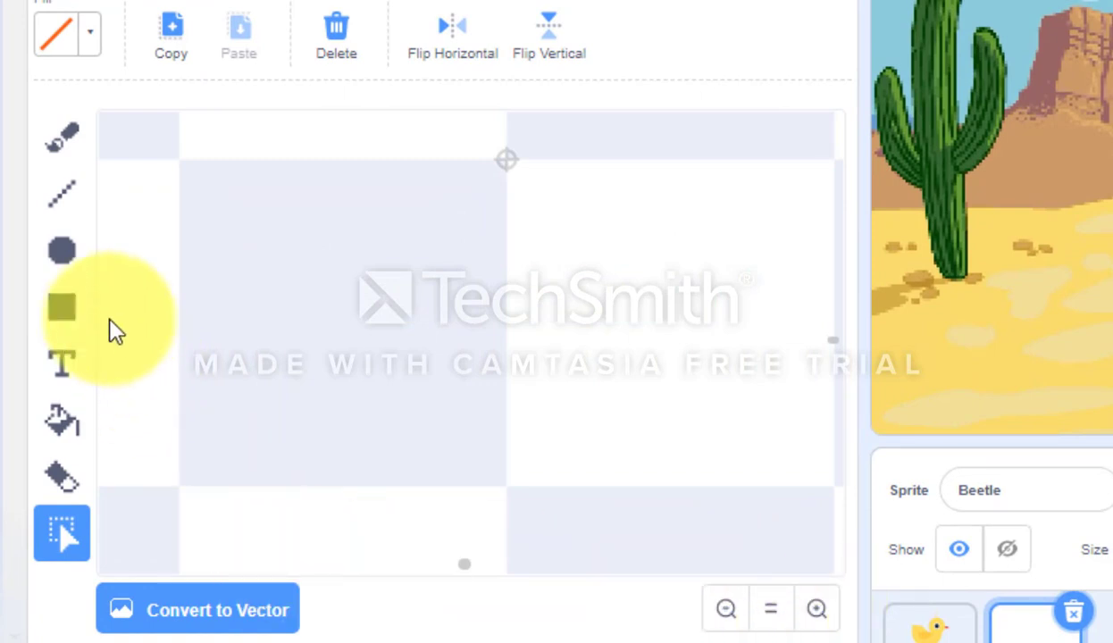
# Step: In Sprite1's costume1, draw a stepped yellow curve one pixel thick with the Line tool for the lower-left part of a round outline
pyautogui.click(68, 201)
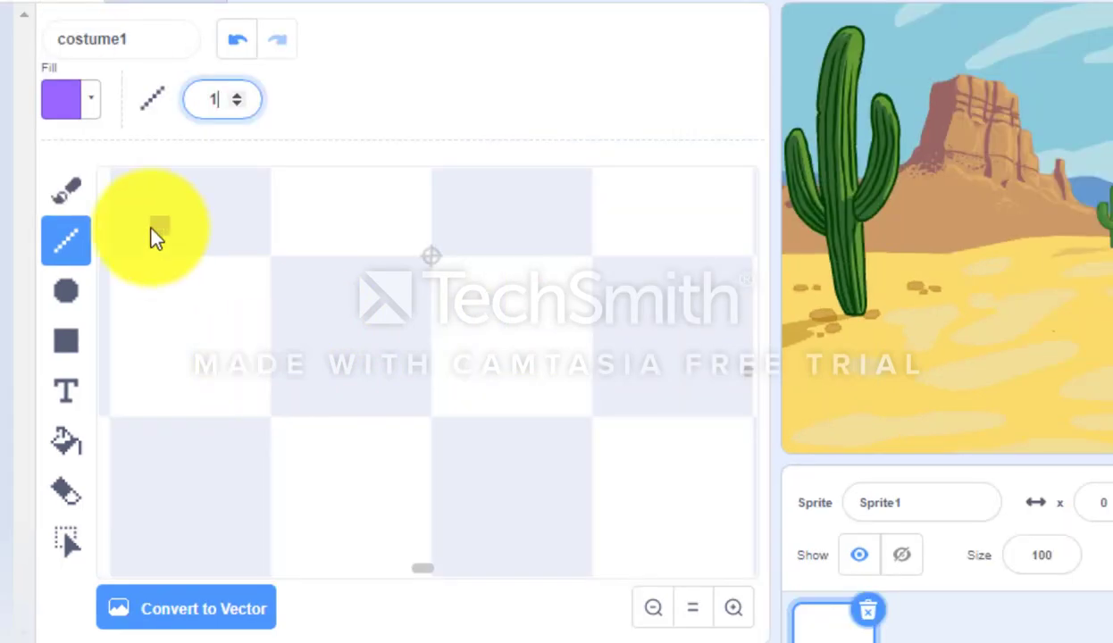
pyautogui.click(58, 35)
pyautogui.moveTo(112, 135); pyautogui.dragTo(0, 149)
pyautogui.click(313, 402)
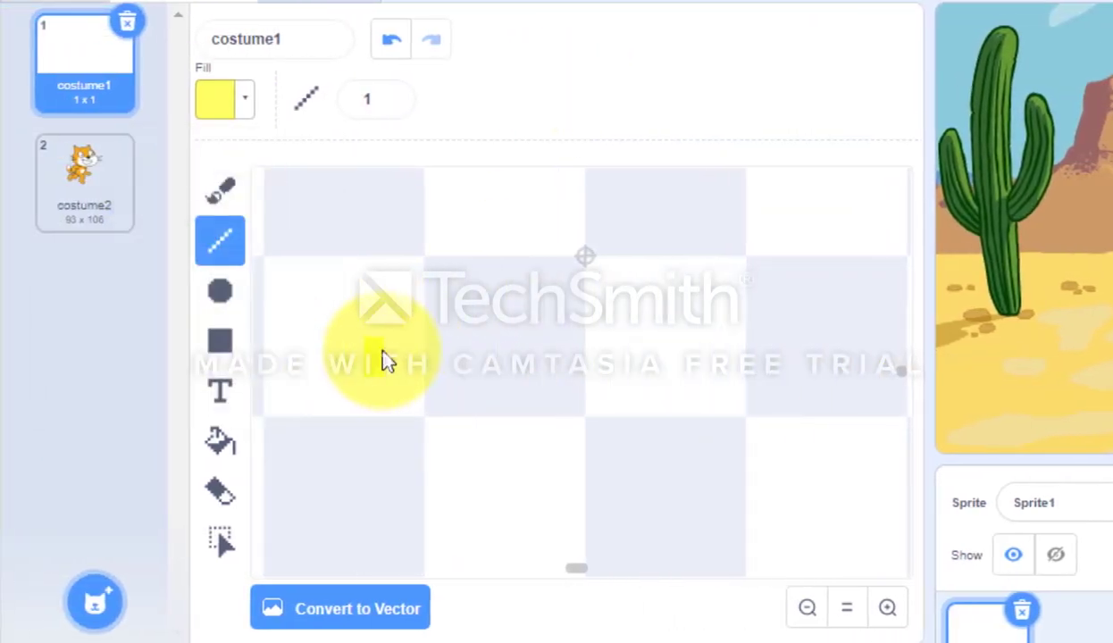
pyautogui.moveTo(348, 375); pyautogui.dragTo(355, 413)
pyautogui.moveTo(413, 489)
pyautogui.mouseDown()
pyautogui.moveTo(432, 521)
pyautogui.moveTo(489, 523)
pyautogui.mouseUp()
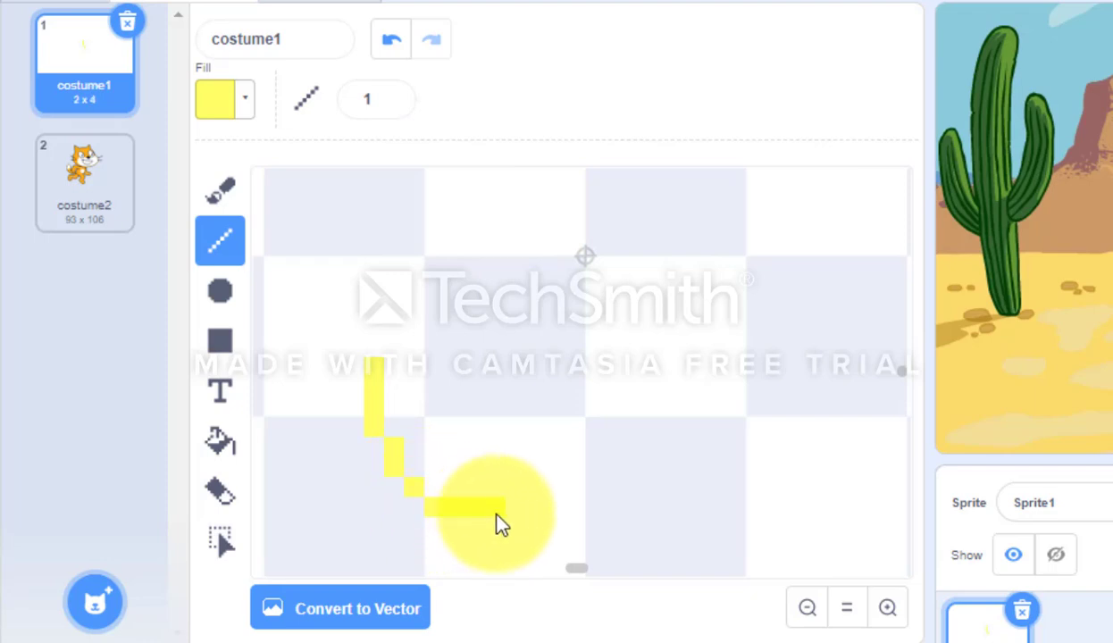
pyautogui.click(418, 248)
pyautogui.hotkey('ctrl', 'z')
# Step: Select the yellow curve and paste a copy of it onto the canvas
pyautogui.click(220, 541)
pyautogui.moveTo(349, 338); pyautogui.dragTo(526, 554)
pyautogui.click(318, 97)
pyautogui.click(596, 311)
pyautogui.click(377, 98)
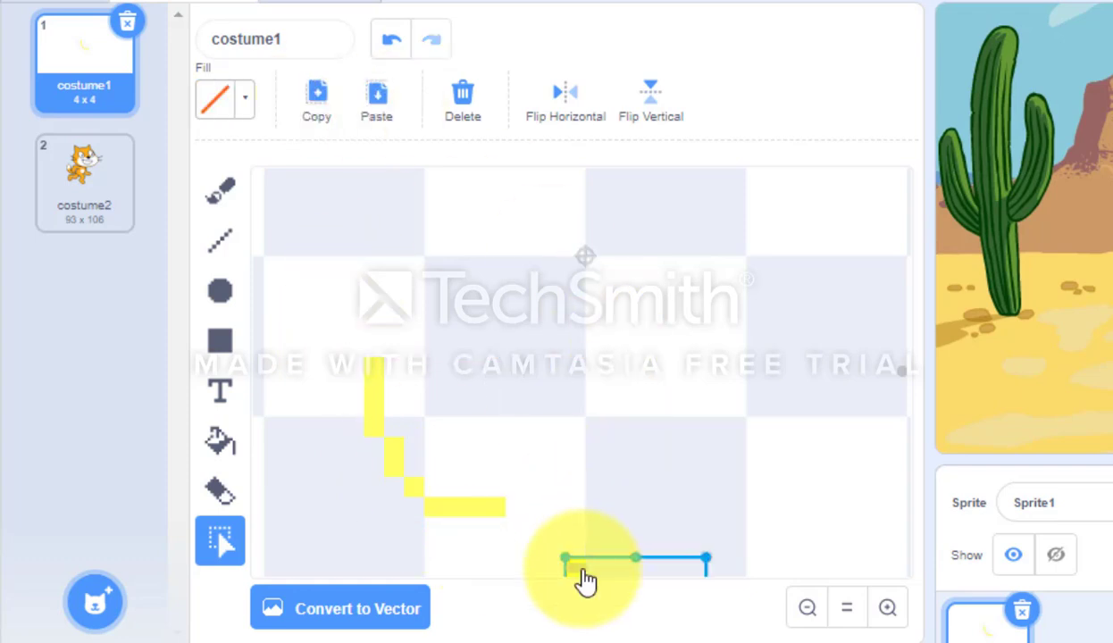
pyautogui.hscroll(-2, 572, 572)
pyautogui.hscroll(3, 626, 536)
pyautogui.scroll(-4, 905, 391)
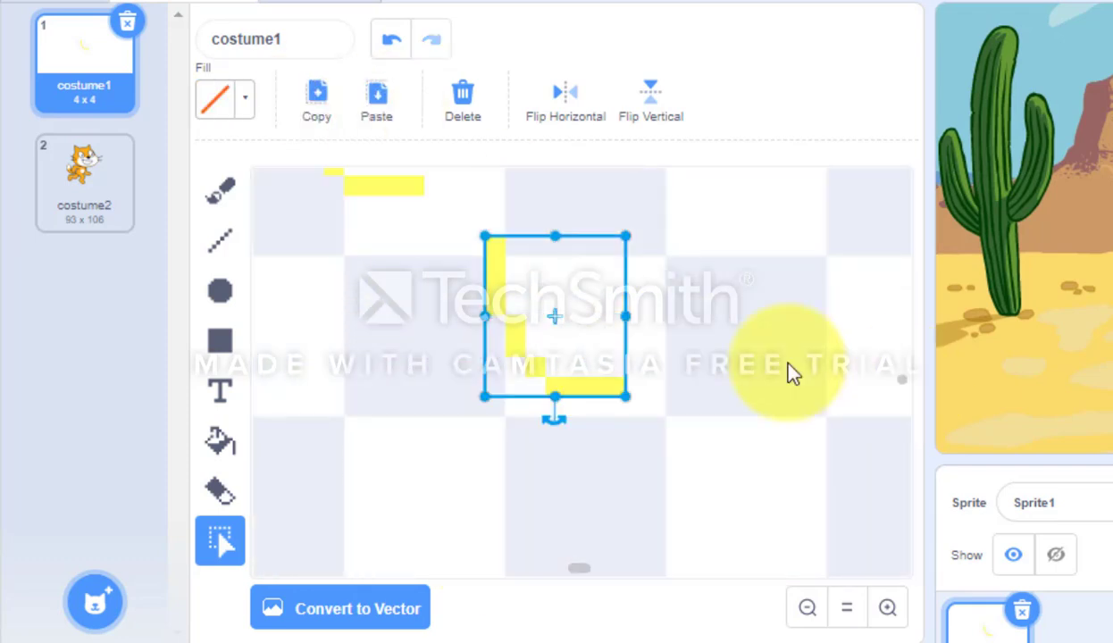
# Step: Place the copied curve above the original and flip it vertically so both form a C-shaped outline
pyautogui.moveTo(590, 297); pyautogui.dragTo(596, 174)
pyautogui.scroll(5, 902, 379)
pyautogui.moveTo(586, 421); pyautogui.dragTo(347, 223)
pyautogui.click(566, 112)
pyautogui.click(651, 109)
pyautogui.click(561, 112)
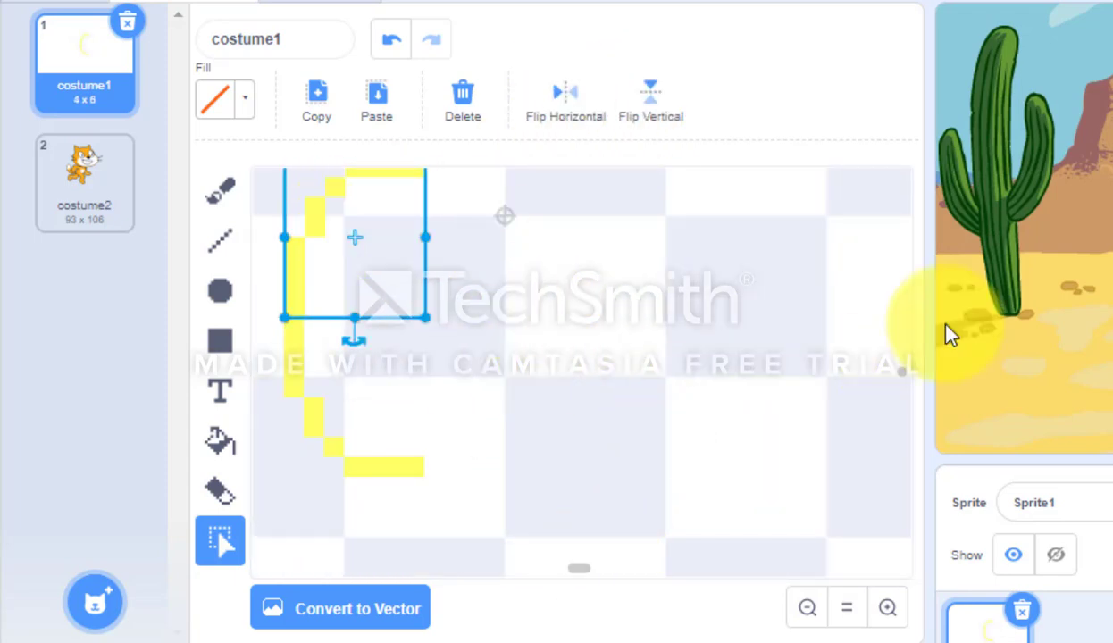
pyautogui.scroll(2, 884, 367)
pyautogui.click(604, 367)
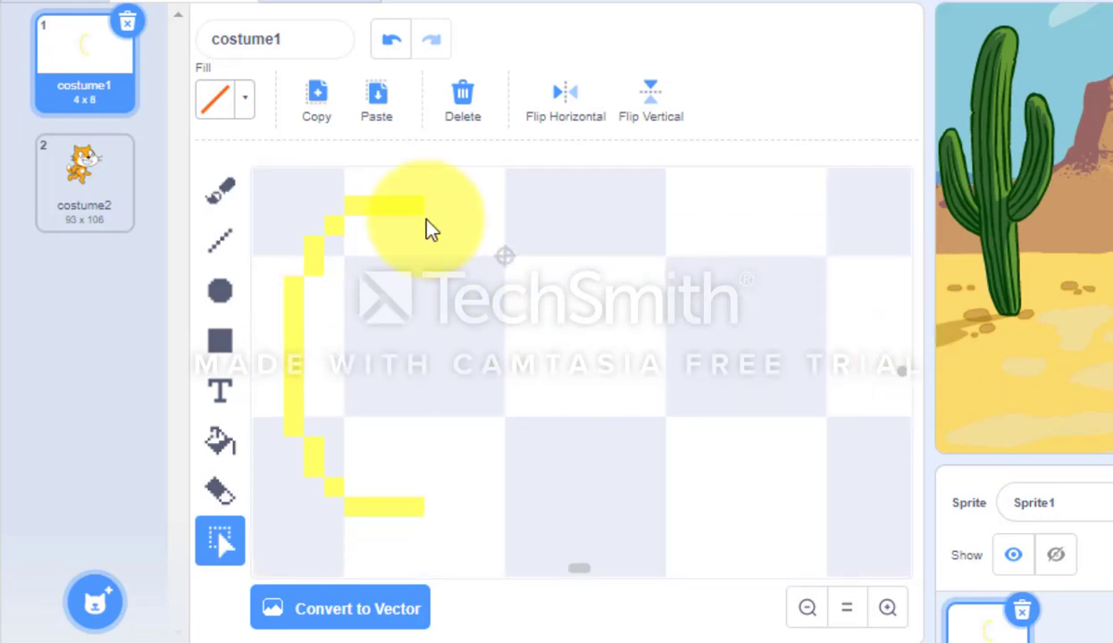
# Step: Set the fill to red with color 2, saturation 100 and brightness 100, and draw a small eye outline with the Line tool
pyautogui.click(219, 114)
pyautogui.moveTo(225, 233); pyautogui.dragTo(132, 237)
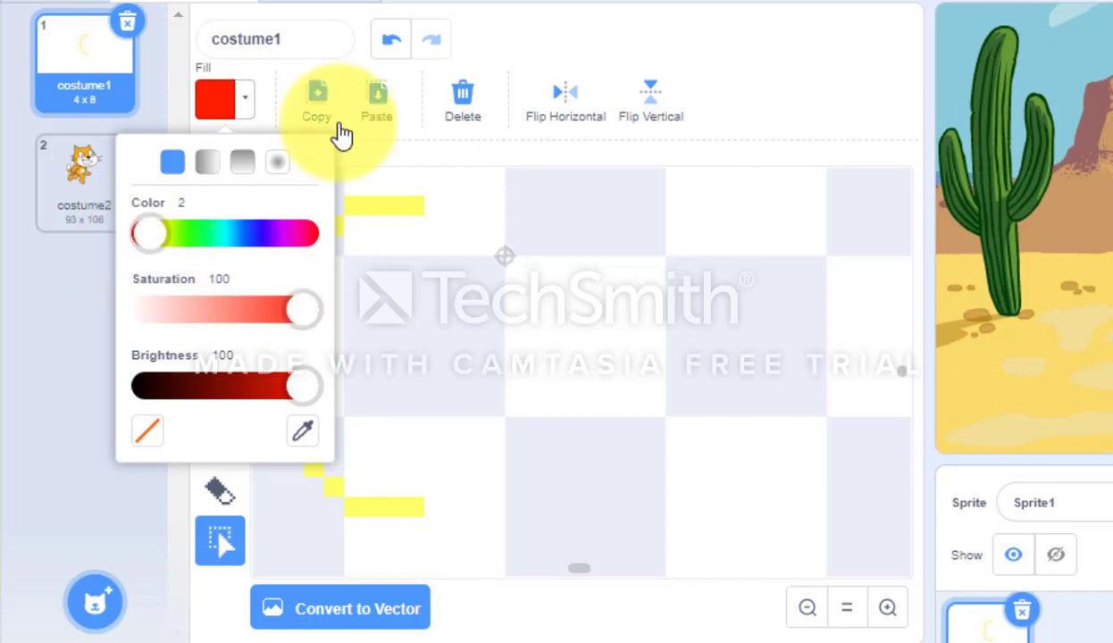
pyautogui.click(398, 204)
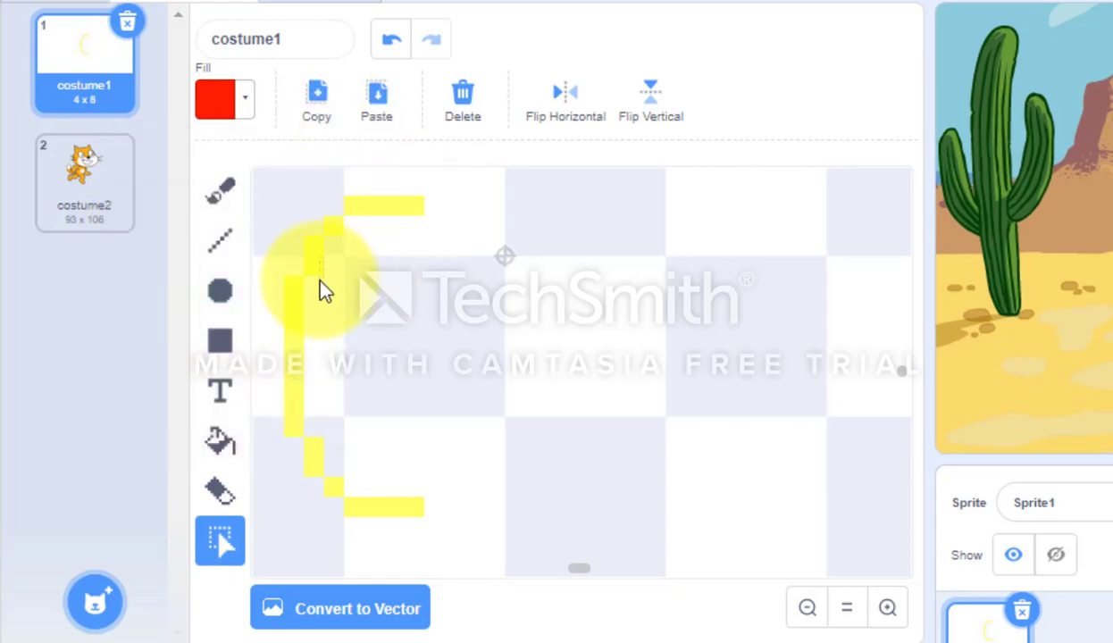
pyautogui.click(219, 240)
pyautogui.moveTo(332, 259)
pyautogui.mouseDown()
pyautogui.moveTo(347, 317)
pyautogui.moveTo(414, 330)
pyautogui.moveTo(414, 284)
pyautogui.moveTo(328, 261)
pyautogui.mouseUp()
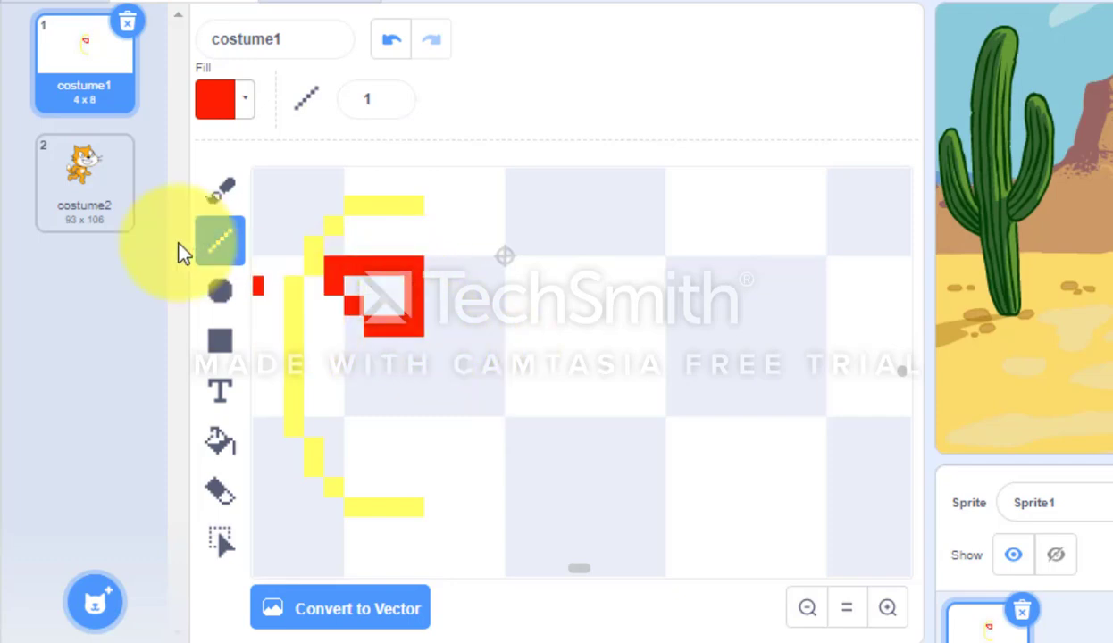
# Step: Duplicate the red eye outline, place the copy to the right of the original and flip it horizontally
pyautogui.click(220, 540)
pyautogui.moveTo(325, 259); pyautogui.dragTo(425, 337)
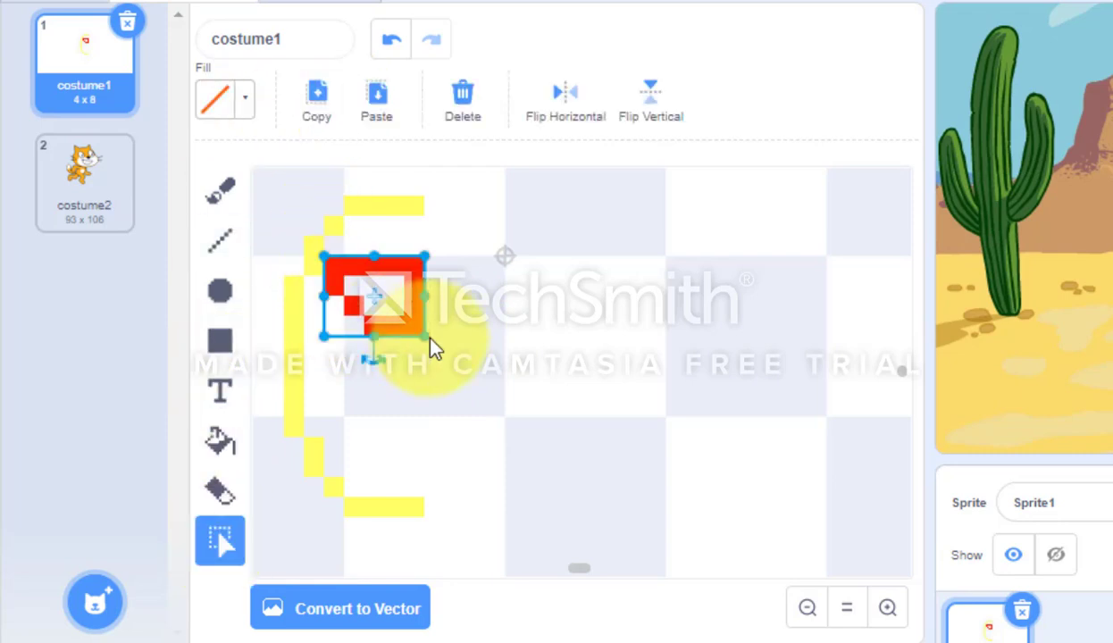
pyautogui.click(373, 100)
pyautogui.moveTo(586, 497); pyautogui.dragTo(511, 294)
pyautogui.click(559, 113)
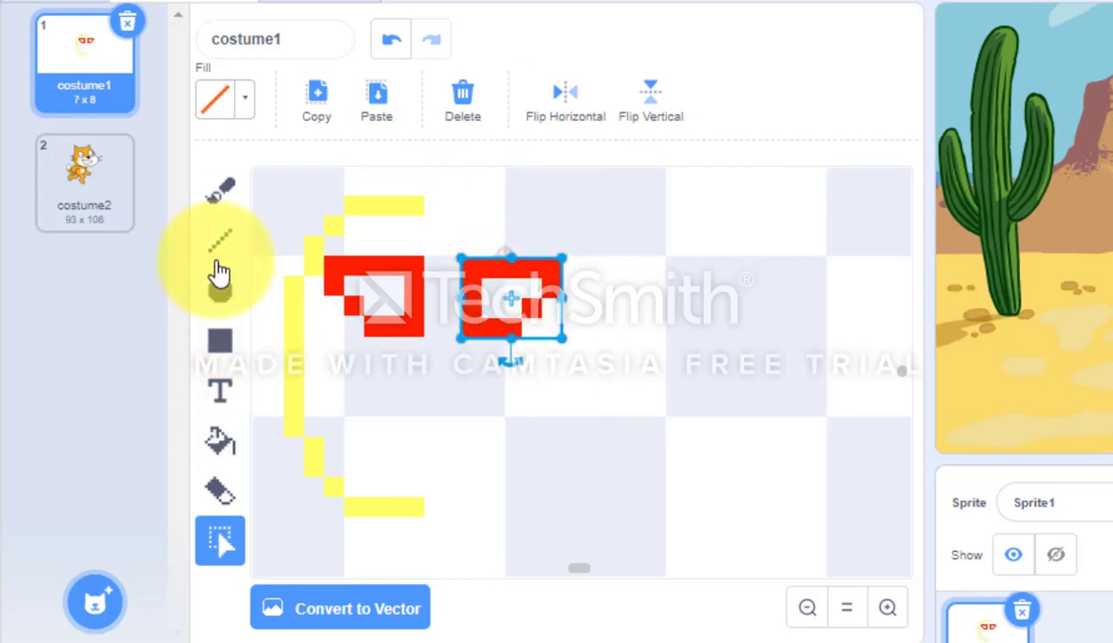
# Step: Try to draw a short connecting line between the two red eye outlines in a lighter red
pyautogui.click(220, 241)
pyautogui.click(234, 115)
pyautogui.moveTo(255, 189); pyautogui.dragTo(141, 194)
pyautogui.click(382, 253)
pyautogui.moveTo(427, 264); pyautogui.dragTo(445, 266)
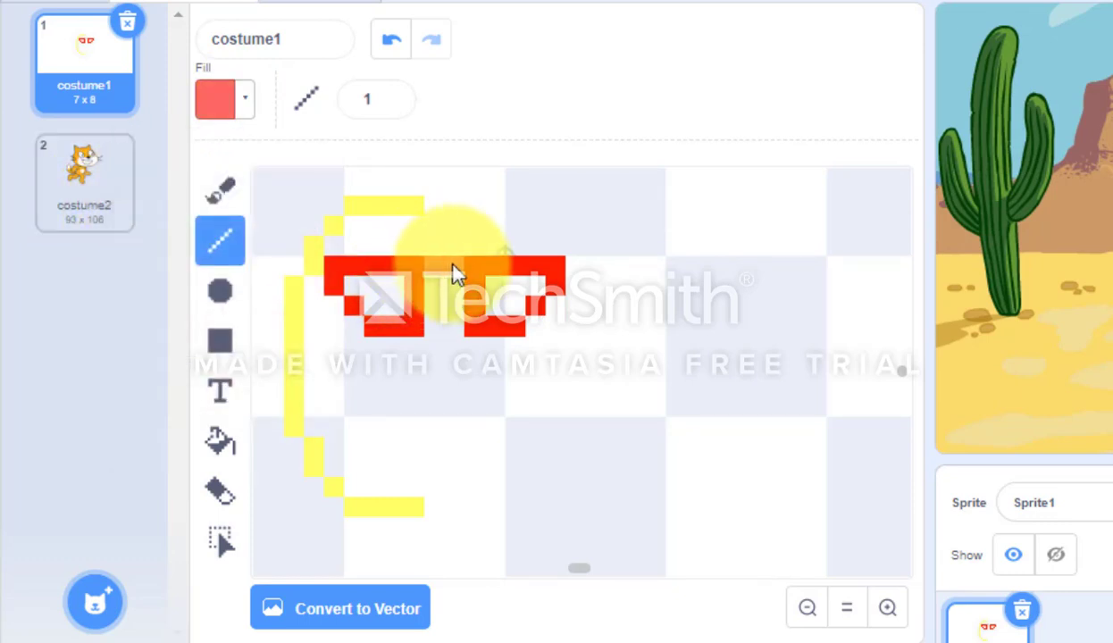
# Step: Undo back to the placed copy of the eye outline and return to the Select tool
pyautogui.click(260, 105)
pyautogui.moveTo(146, 191); pyautogui.dragTo(174, 189)
pyautogui.click(243, 253)
pyautogui.click(390, 40)
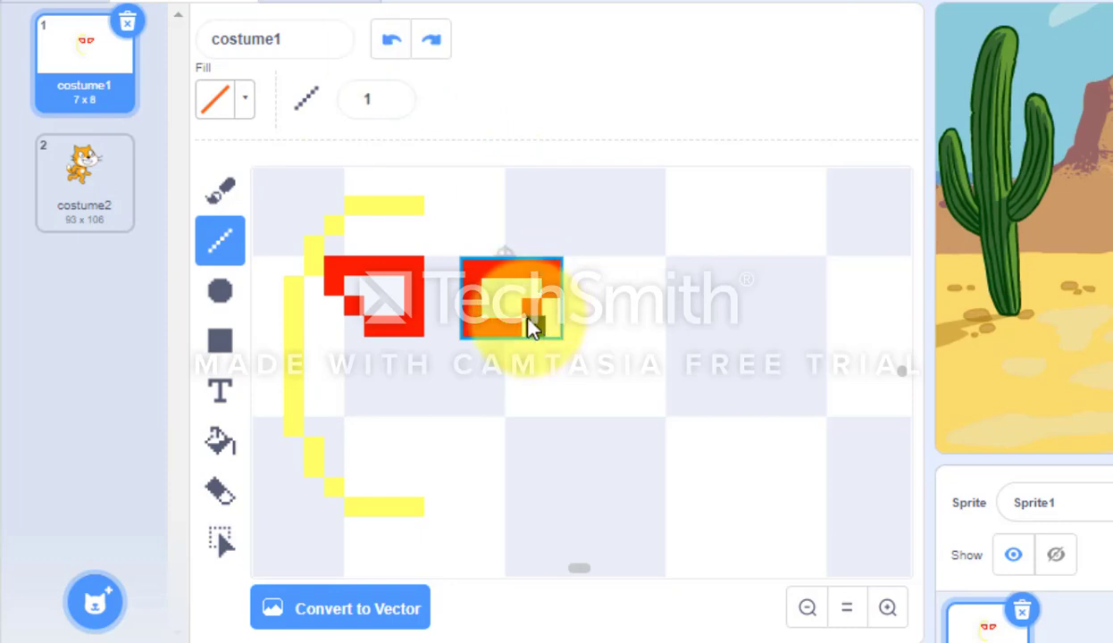
pyautogui.click(260, 226)
pyautogui.click(221, 540)
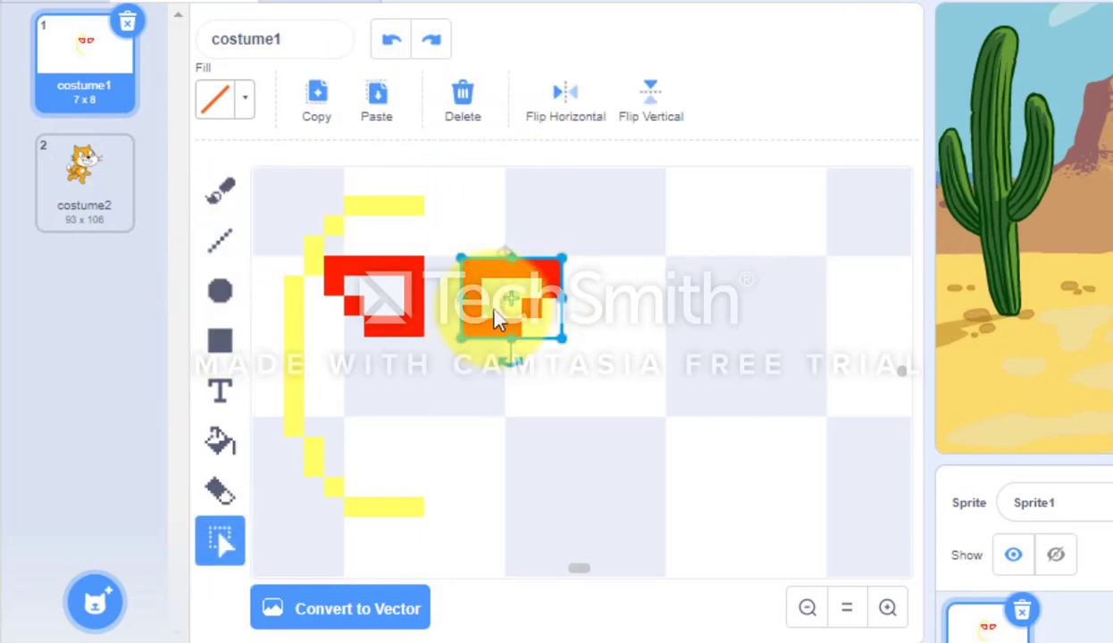
# Step: Delete the copied eye, duplicate the whole left half of the face, and place the copy opposite it, flipped horizontally
pyautogui.click(461, 111)
pyautogui.moveTo(282, 200); pyautogui.dragTo(442, 532)
pyautogui.click(514, 328)
pyautogui.rightClick(513, 324)
pyautogui.click(376, 99)
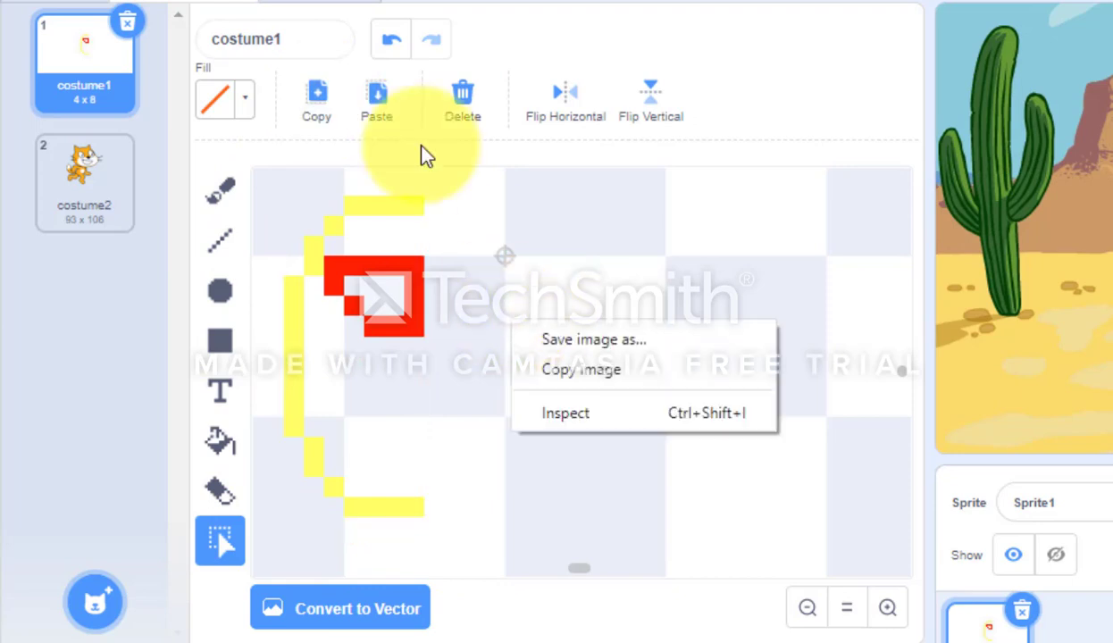
pyautogui.moveTo(527, 442); pyautogui.dragTo(538, 259)
pyautogui.click(563, 112)
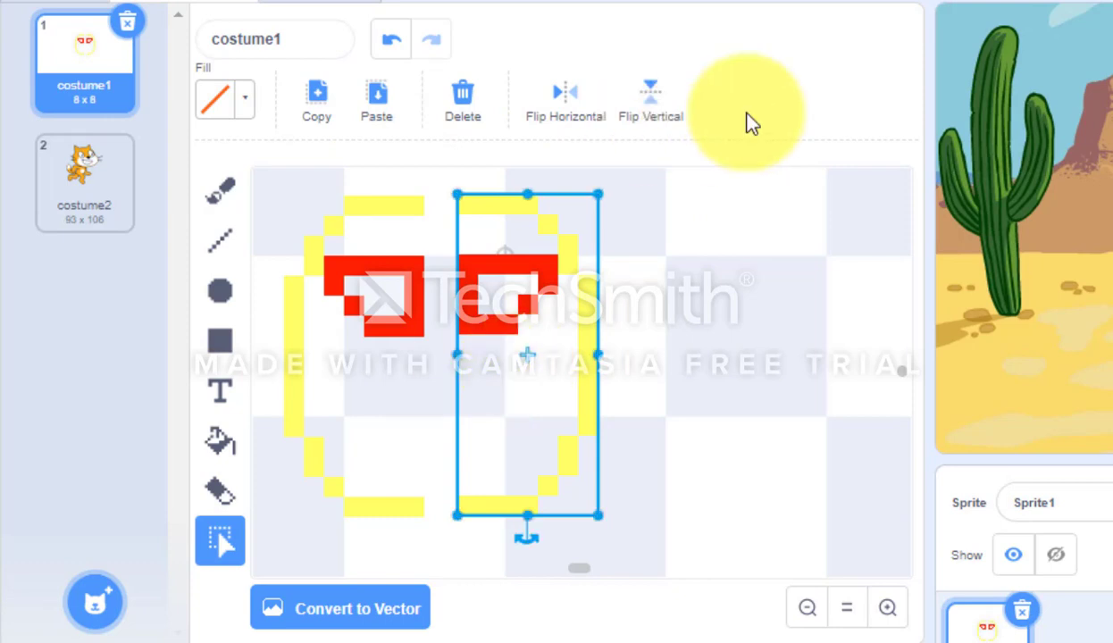
# Step: Set the fill to red with color 0 and saturation 100, and draw a bridge between the eyes and a smiling mouth with the Line tool
pyautogui.click(221, 239)
pyautogui.click(216, 98)
pyautogui.moveTo(244, 185); pyautogui.dragTo(136, 185)
pyautogui.moveTo(239, 263)
pyautogui.mouseDown()
pyautogui.moveTo(276, 260)
pyautogui.moveTo(164, 262)
pyautogui.moveTo(304, 262)
pyautogui.mouseUp()
pyautogui.moveTo(169, 203); pyautogui.dragTo(130, 199)
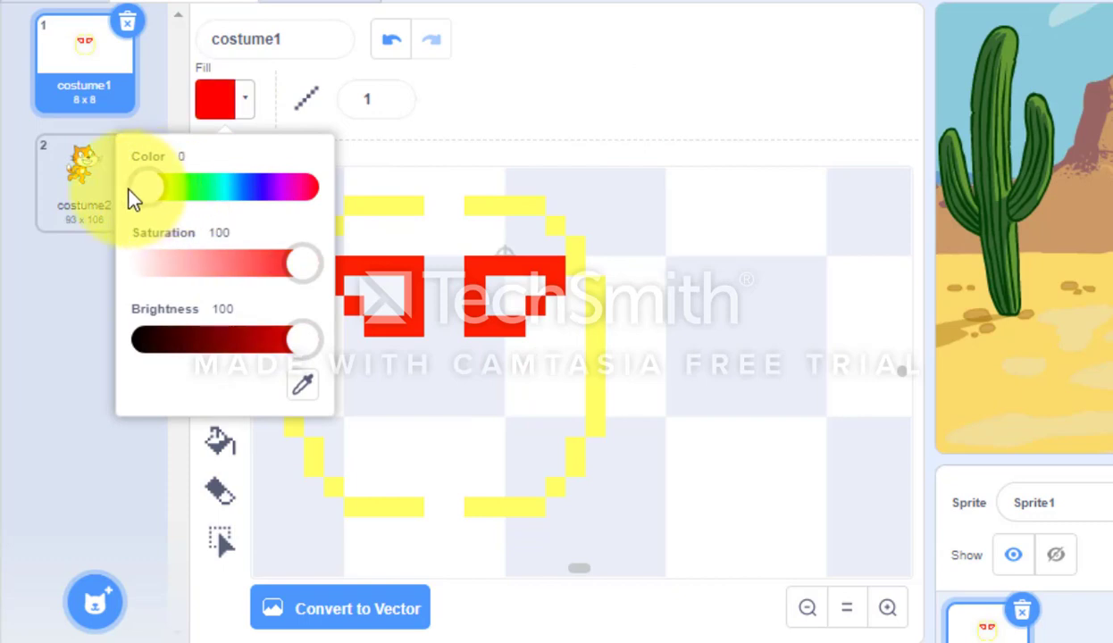
pyautogui.moveTo(434, 273); pyautogui.dragTo(444, 277)
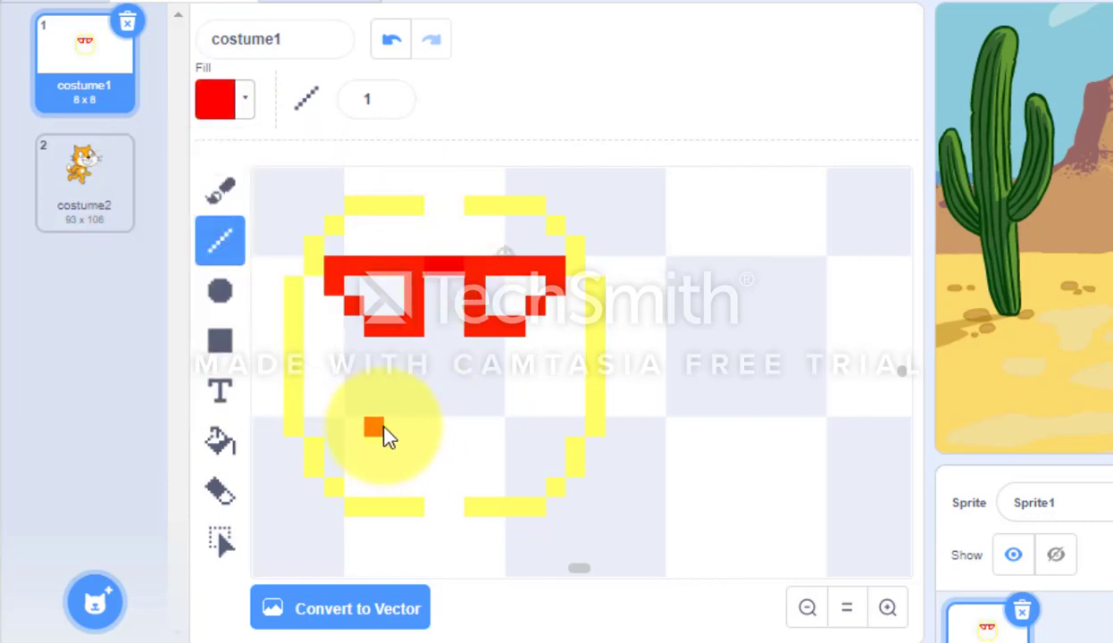
pyautogui.moveTo(396, 437); pyautogui.dragTo(478, 446)
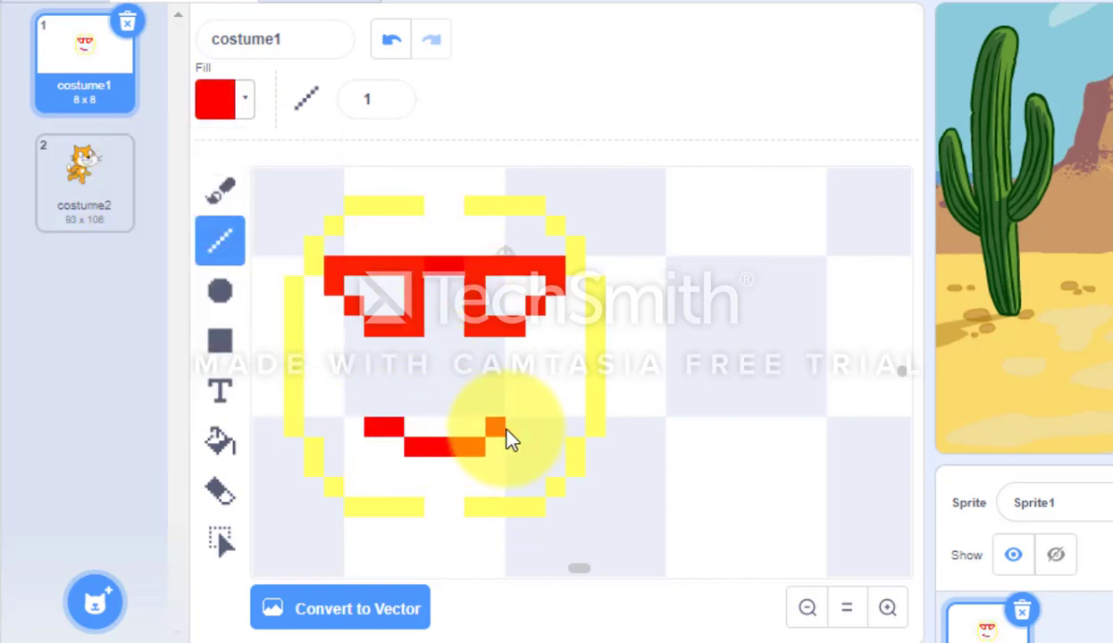
# Step: Set the fill to yellow with color 17 and draw short lines closing the lower and upper gaps in the face outline
pyautogui.click(219, 99)
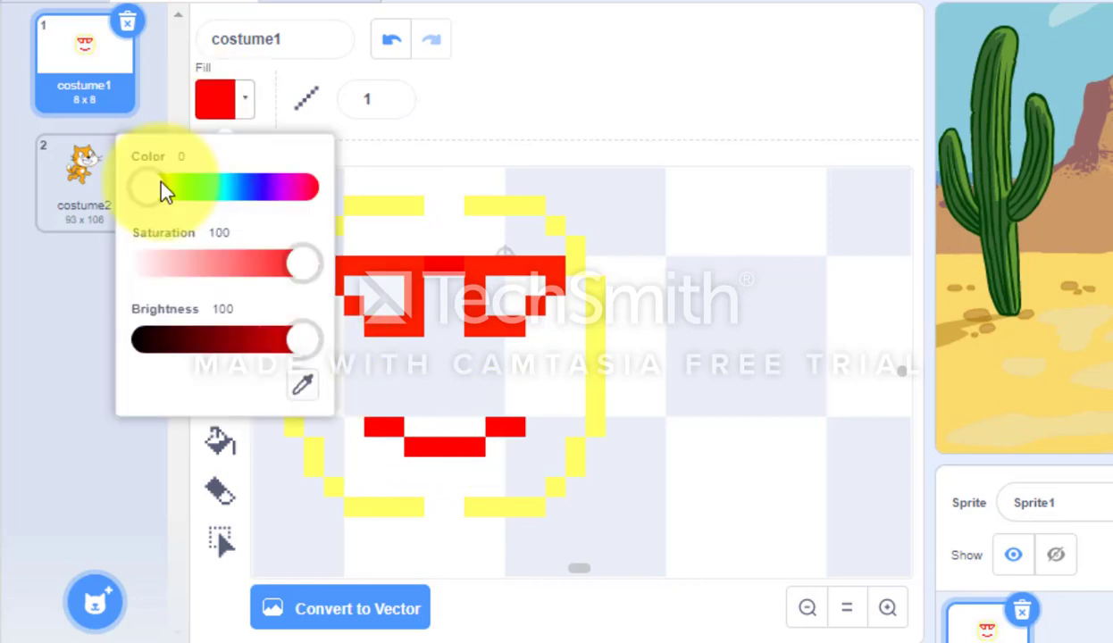
pyautogui.click(170, 187)
pyautogui.moveTo(418, 506); pyautogui.dragTo(455, 506)
pyautogui.moveTo(419, 205); pyautogui.dragTo(459, 207)
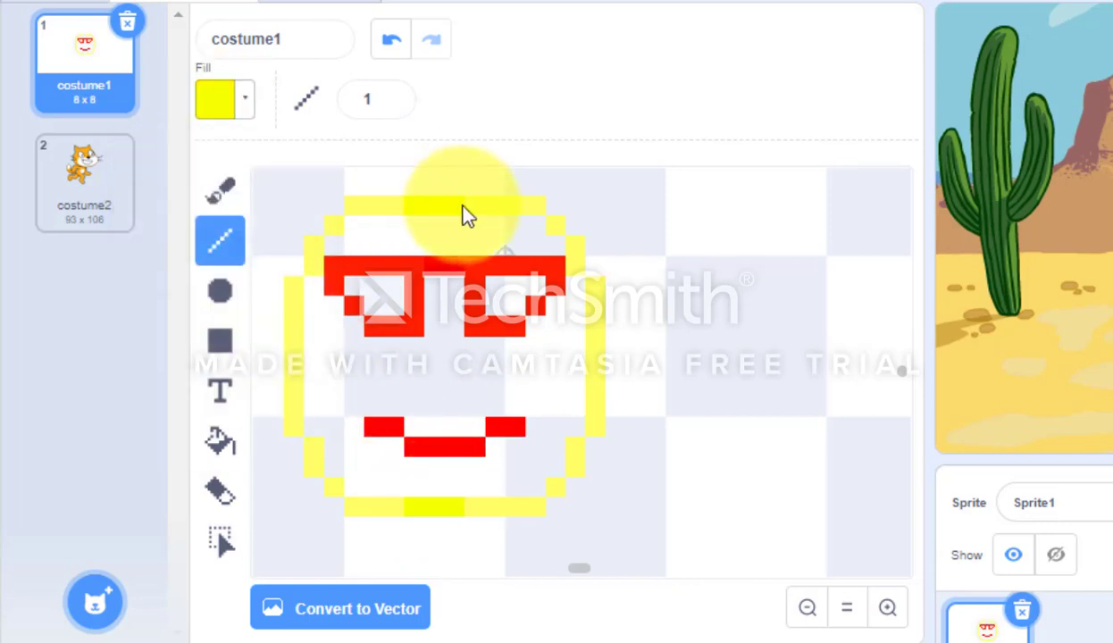
# Step: Set the fill to cyan with color 51 and fill the face and forehead areas with the Fill tool
pyautogui.click(237, 114)
pyautogui.click(219, 441)
pyautogui.click(219, 115)
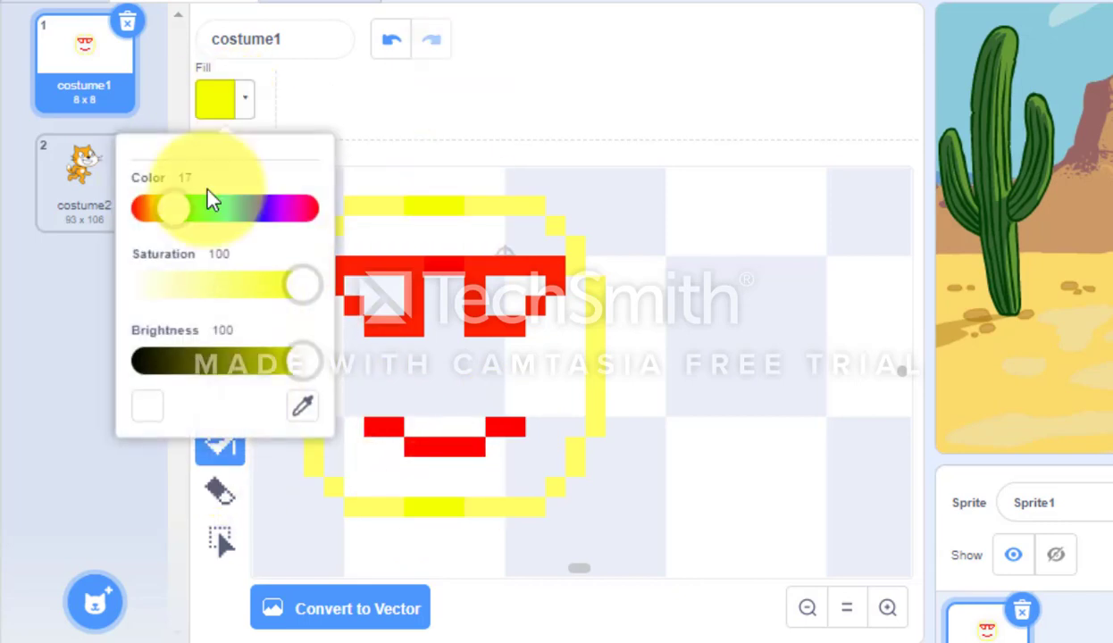
pyautogui.moveTo(176, 237); pyautogui.dragTo(224, 235)
pyautogui.click(503, 78)
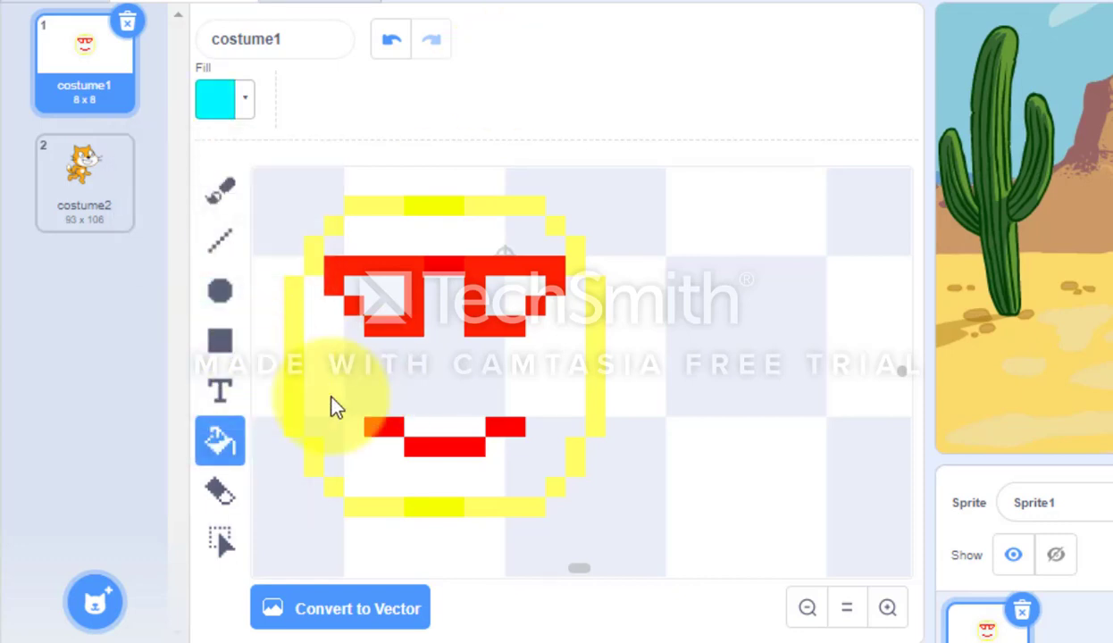
pyautogui.click(437, 385)
pyautogui.click(452, 235)
# Step: Set the fill to purple with color 75 and fill the inside of both eyes
pyautogui.click(223, 109)
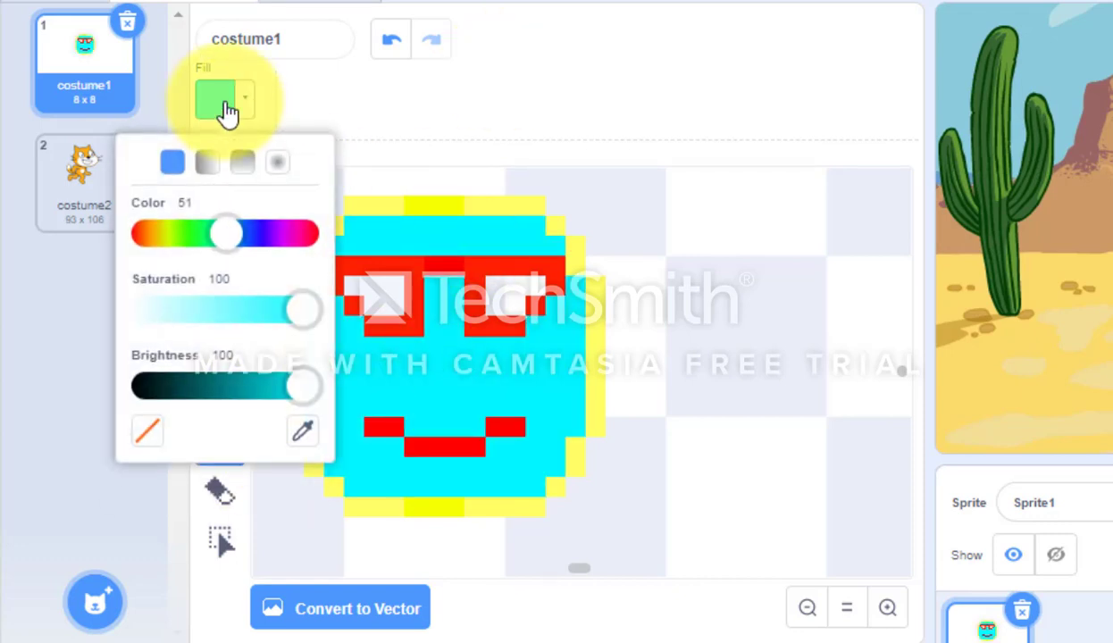
pyautogui.moveTo(227, 240)
pyautogui.mouseDown()
pyautogui.moveTo(162, 238)
pyautogui.moveTo(264, 238)
pyautogui.mouseUp()
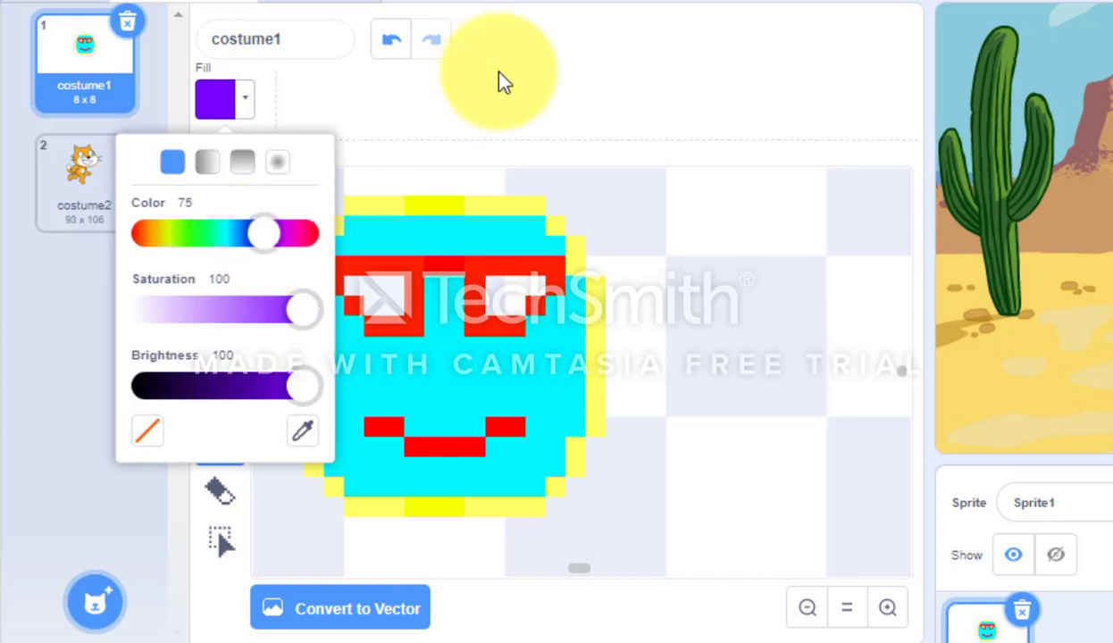
pyautogui.click(499, 82)
pyautogui.click(221, 444)
pyautogui.click(384, 295)
pyautogui.click(497, 291)
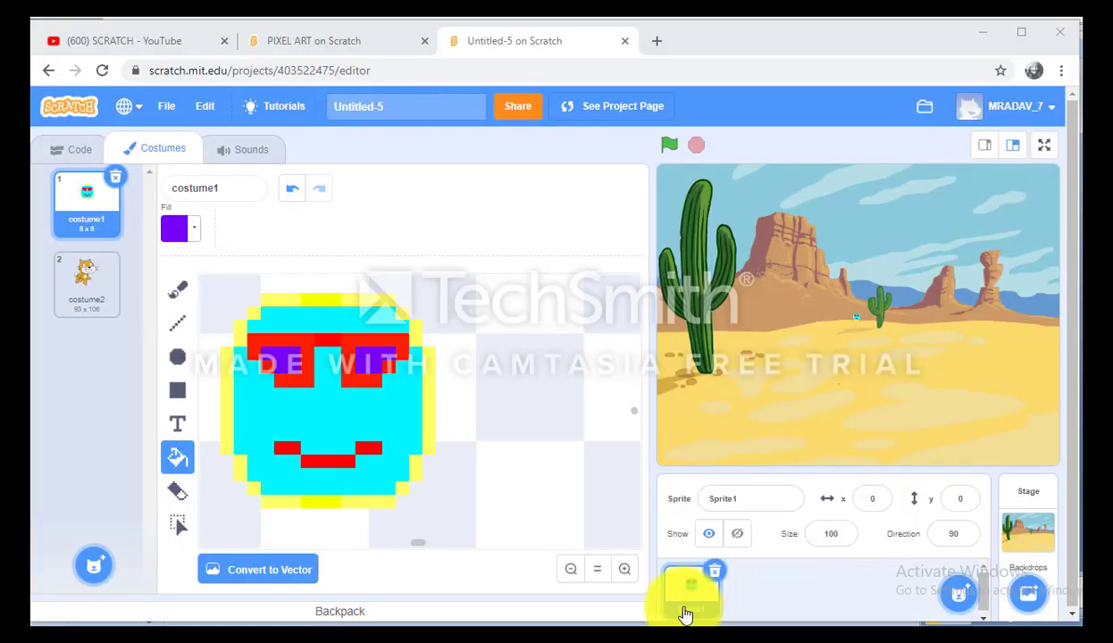
# Step: Set the sprite's size to 900 and move it on the stage to about x -68, y 85
pyautogui.write('900')
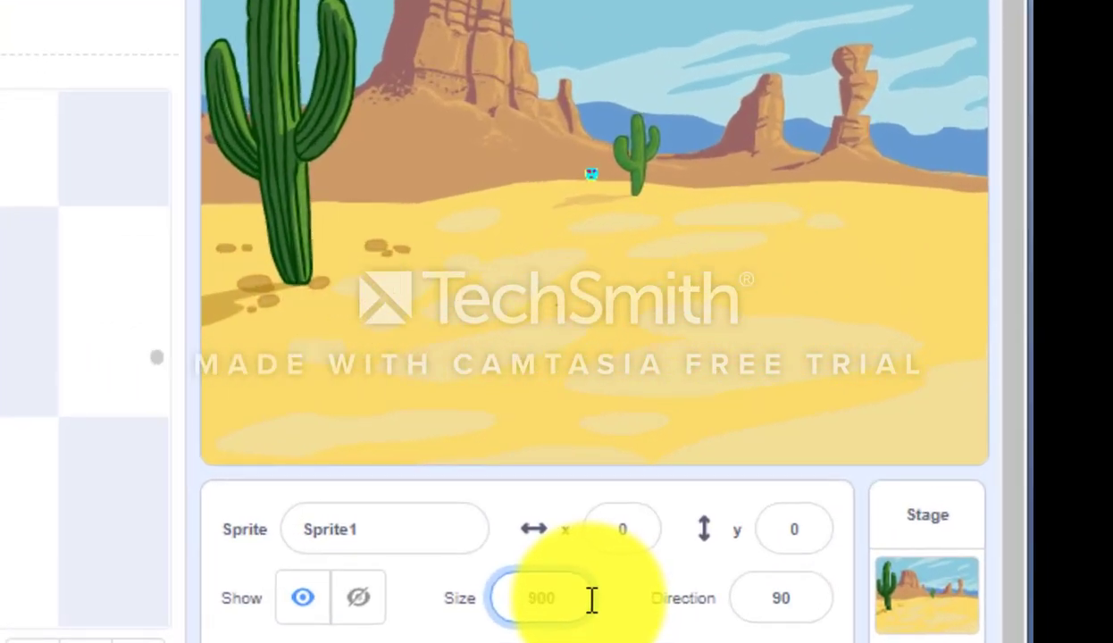
pyautogui.press('Return')
pyautogui.moveTo(523, 249); pyautogui.dragTo(451, 89)
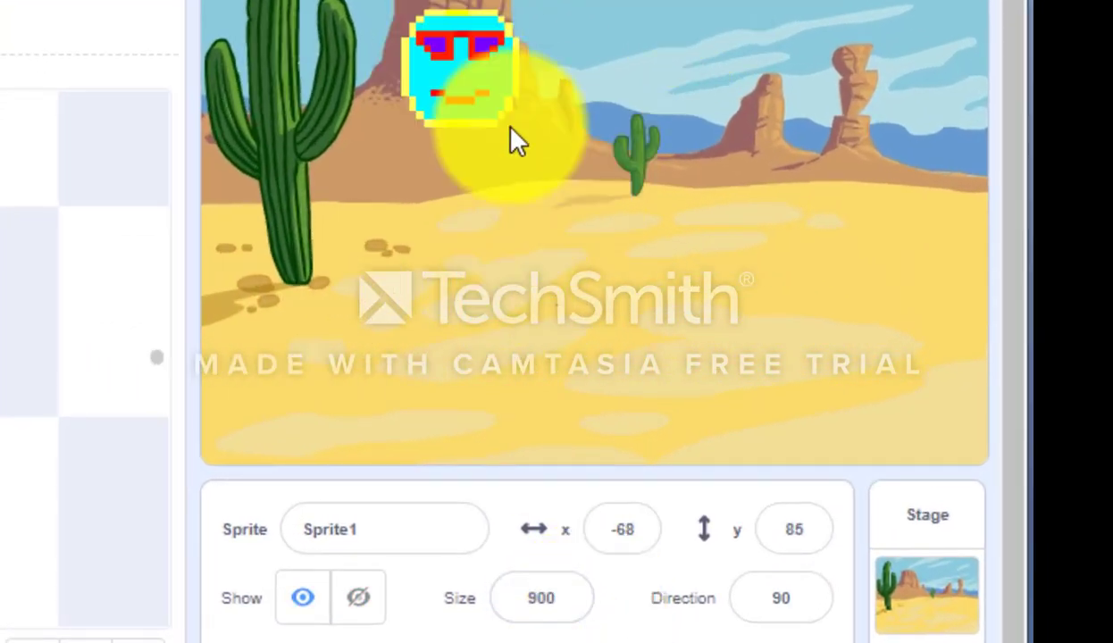
# Step: Set the sprite's size to 1200 and move it in front of the large cactus, at about x -156, y 86
pyautogui.click(565, 592)
pyautogui.press('BackSpace')
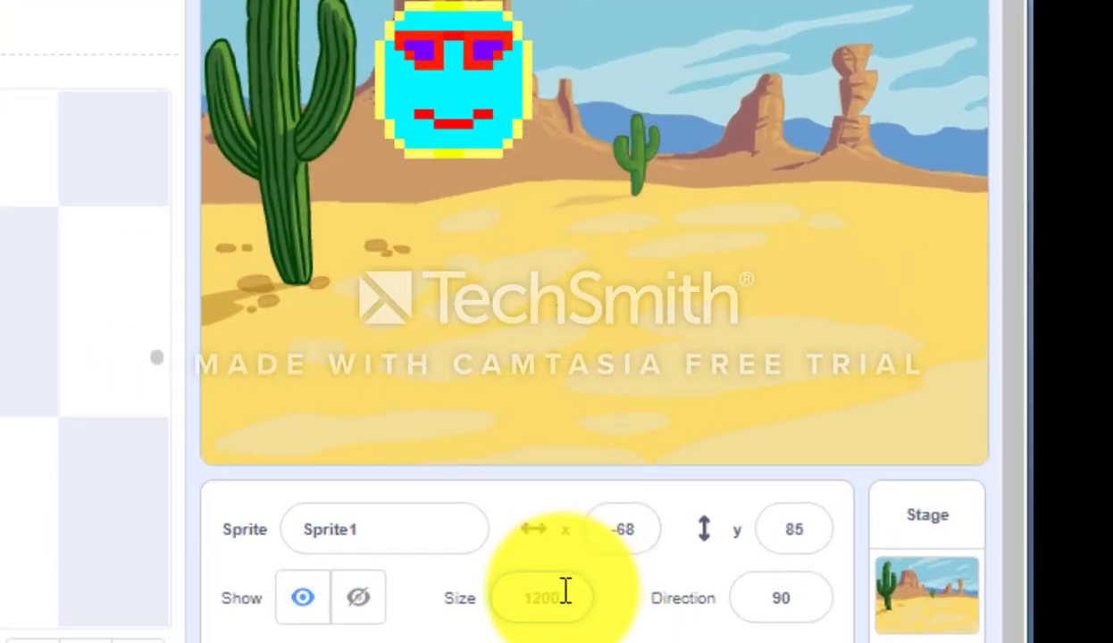
pyautogui.write('1200')
pyautogui.press('Return')
pyautogui.moveTo(432, 108); pyautogui.dragTo(292, 106)
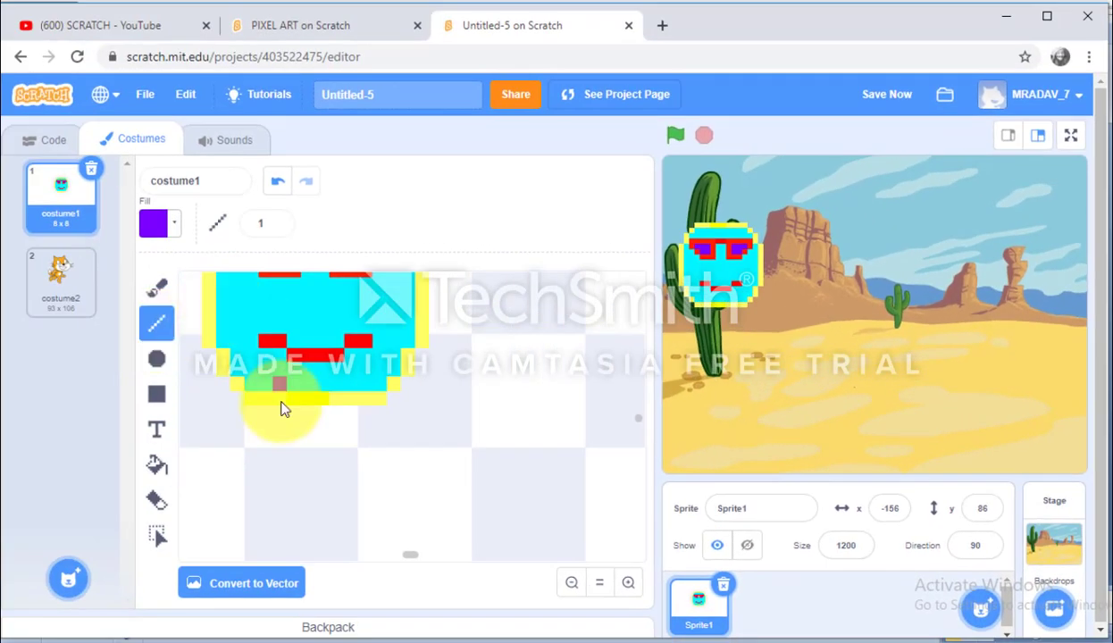
# Step: Draw a purple torso, arms and feet below the head with the Line tool, and move the sprite to about x -39, y 115
pyautogui.moveTo(307, 407); pyautogui.dragTo(308, 503)
pyautogui.moveTo(325, 430); pyautogui.dragTo(324, 522)
pyautogui.moveTo(323, 423); pyautogui.dragTo(322, 547)
pyautogui.moveTo(332, 451)
pyautogui.mouseDown()
pyautogui.moveTo(379, 483)
pyautogui.moveTo(268, 471)
pyautogui.moveTo(253, 483)
pyautogui.mouseUp()
pyautogui.moveTo(276, 540)
pyautogui.mouseDown()
pyautogui.moveTo(303, 535)
pyautogui.moveTo(319, 548)
pyautogui.moveTo(357, 540)
pyautogui.mouseUp()
pyautogui.moveTo(800, 271); pyautogui.dragTo(845, 252)
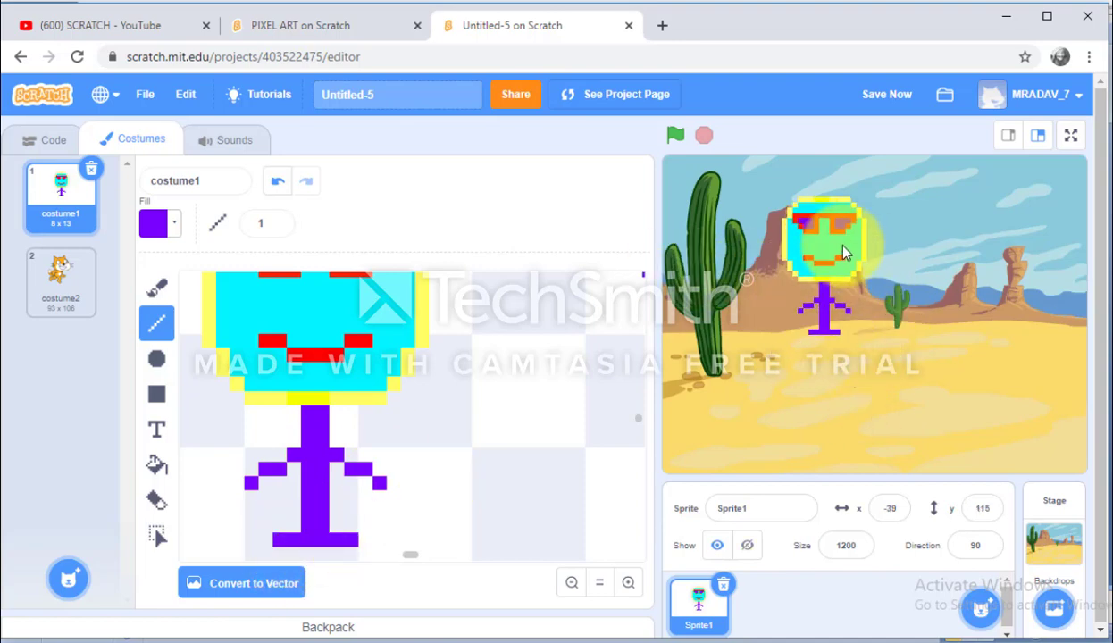